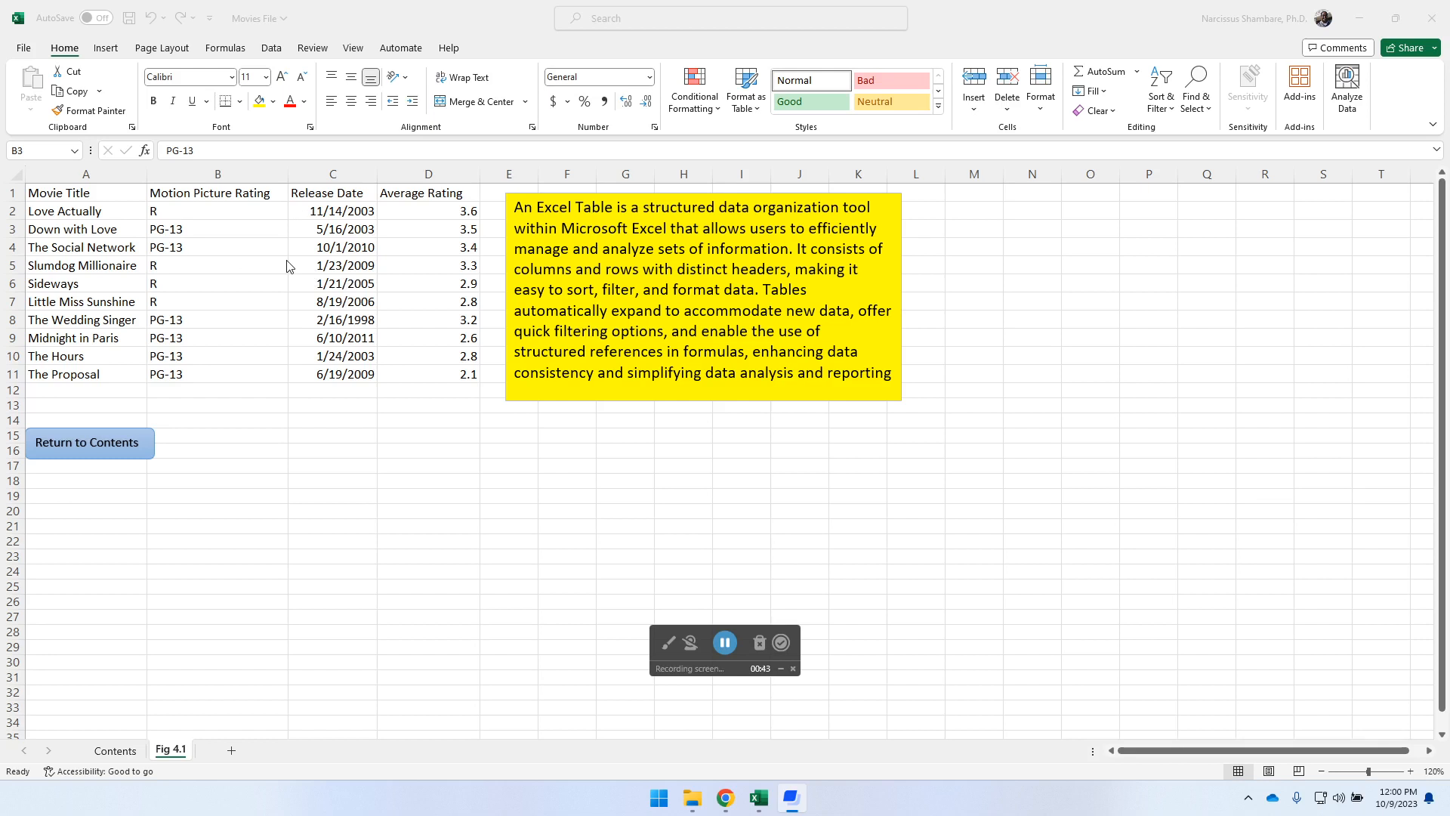
Convert the movie data in A1:D11 into an Excel table with headers.
click(209, 234)
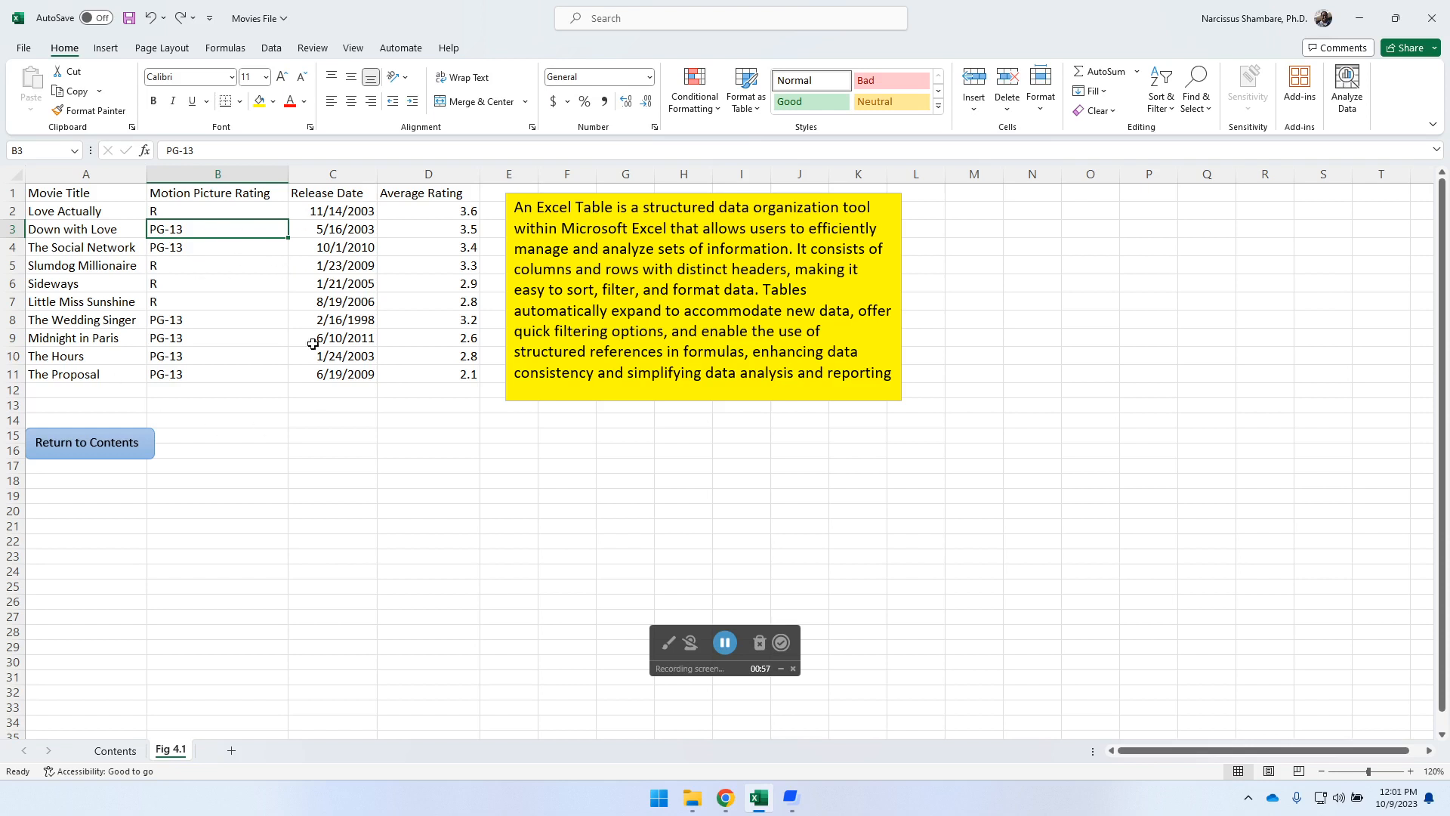
click(107, 48)
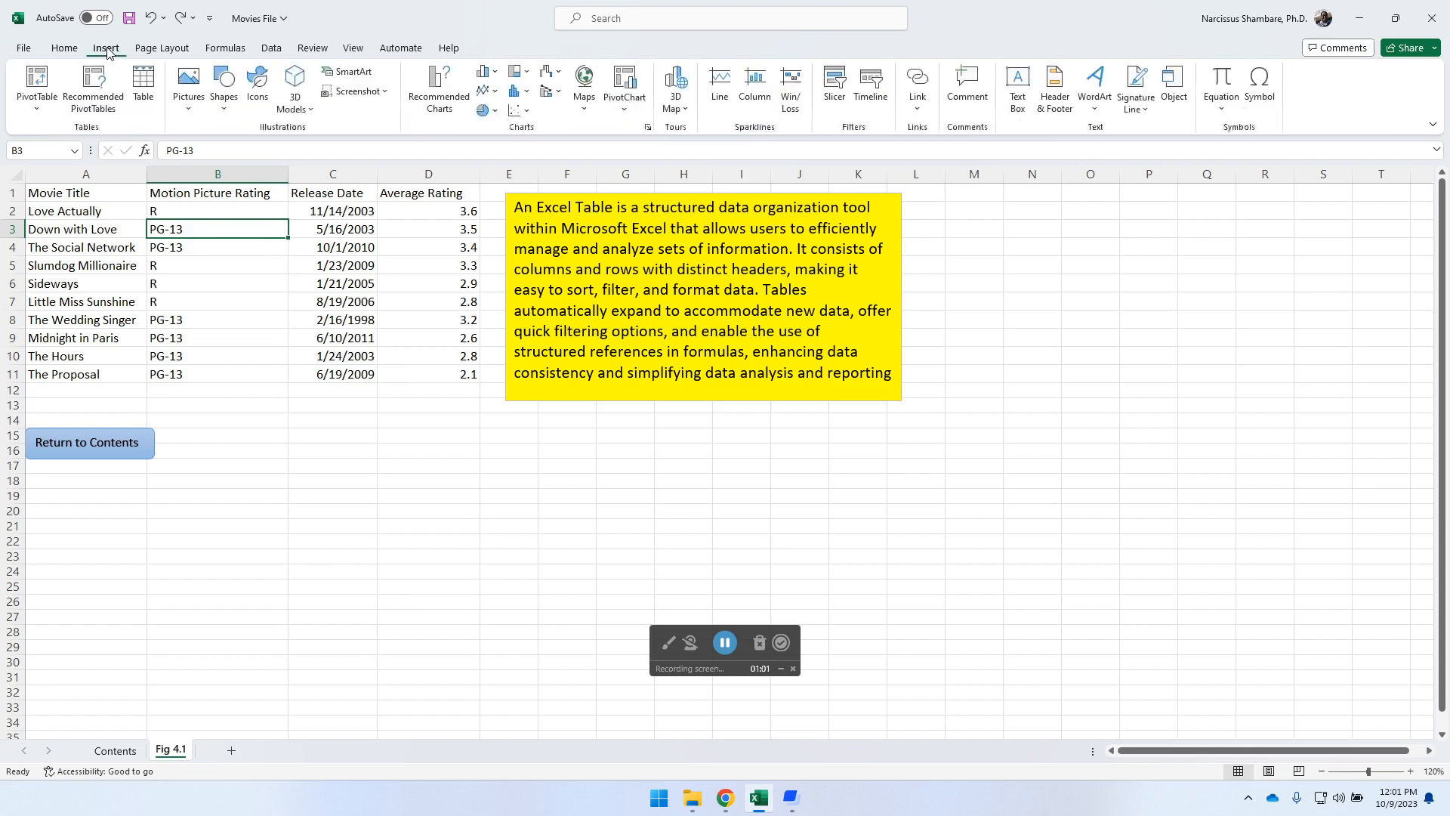
click(144, 83)
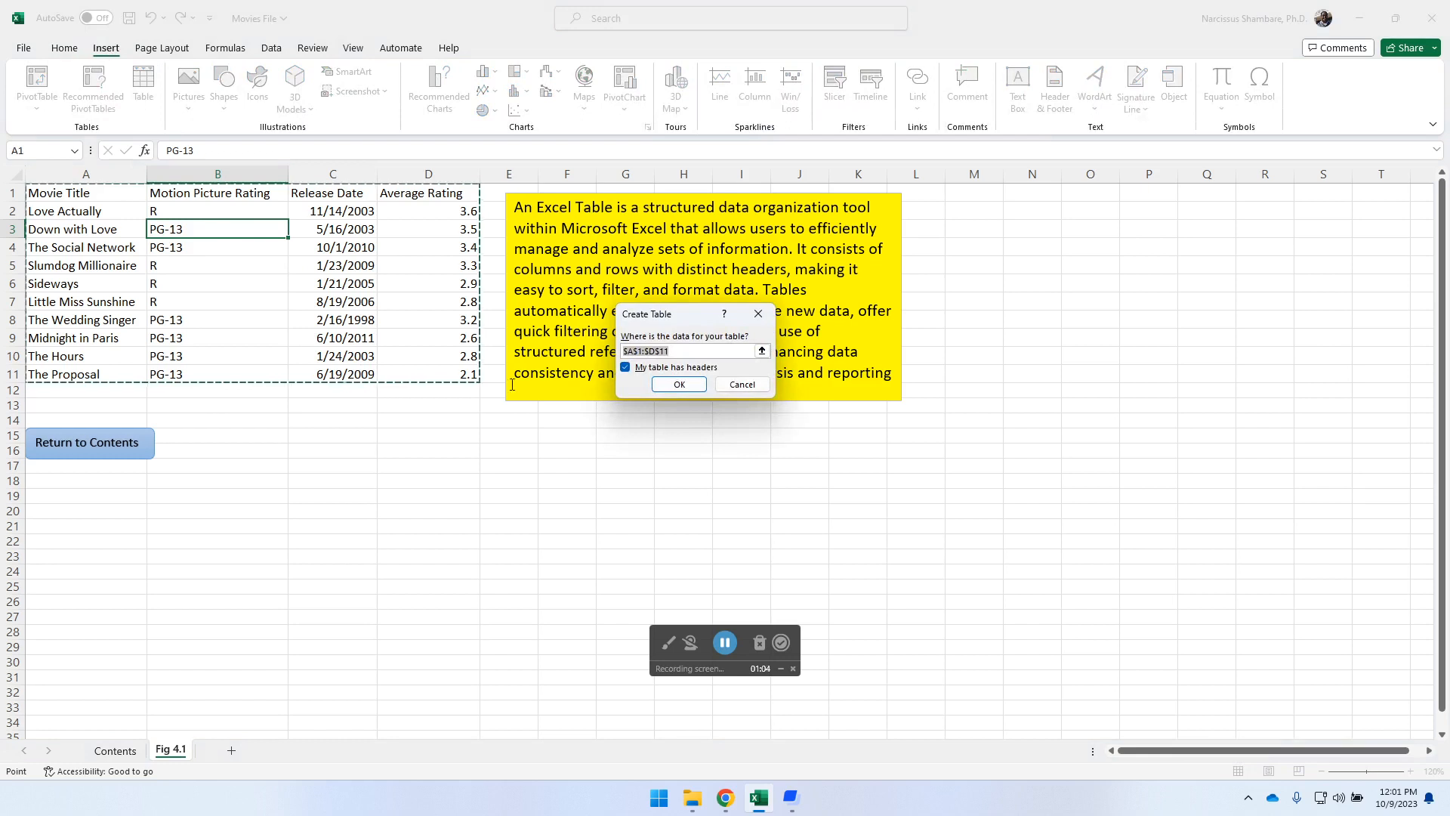
click(694, 386)
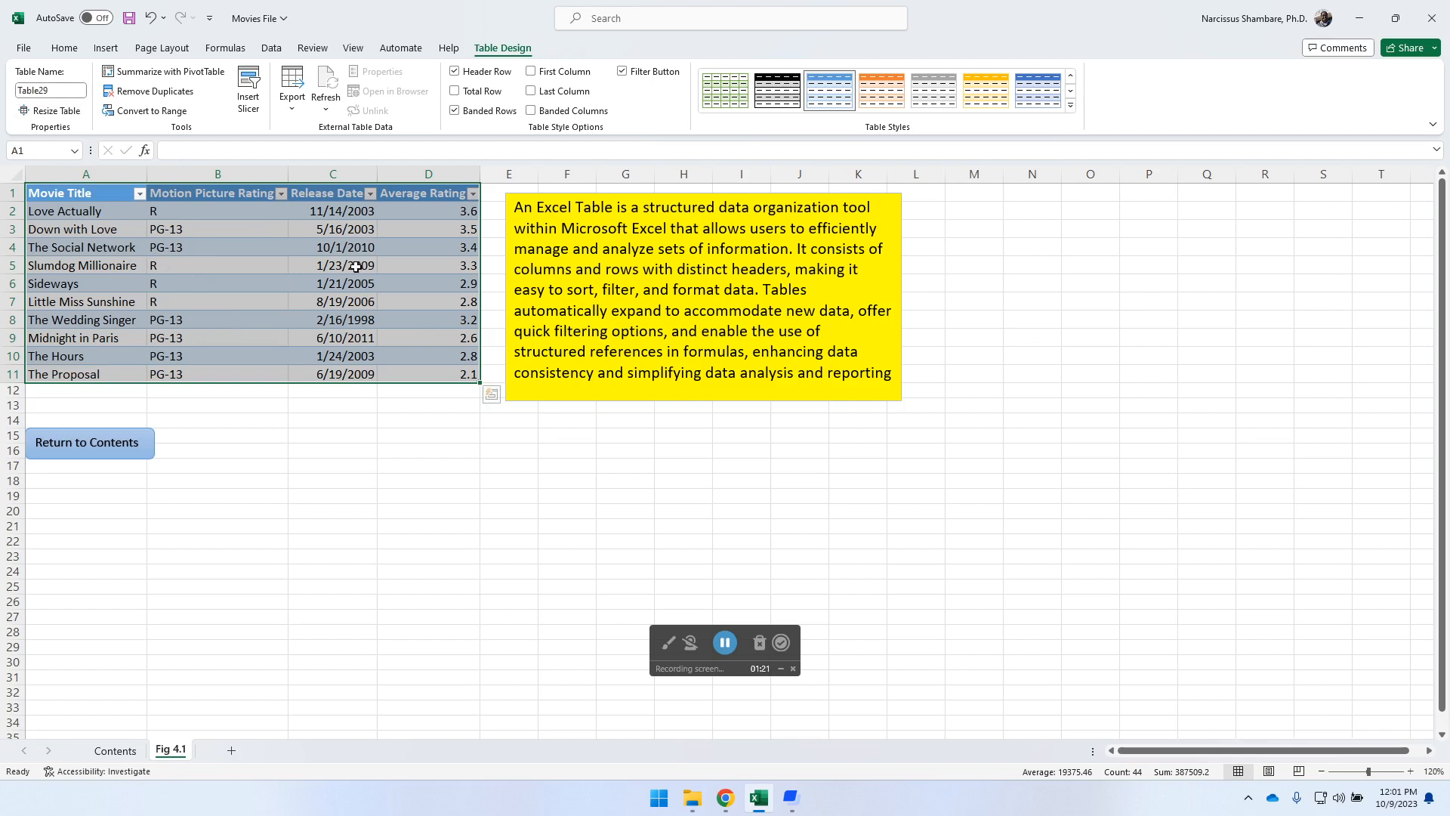
click(188, 211)
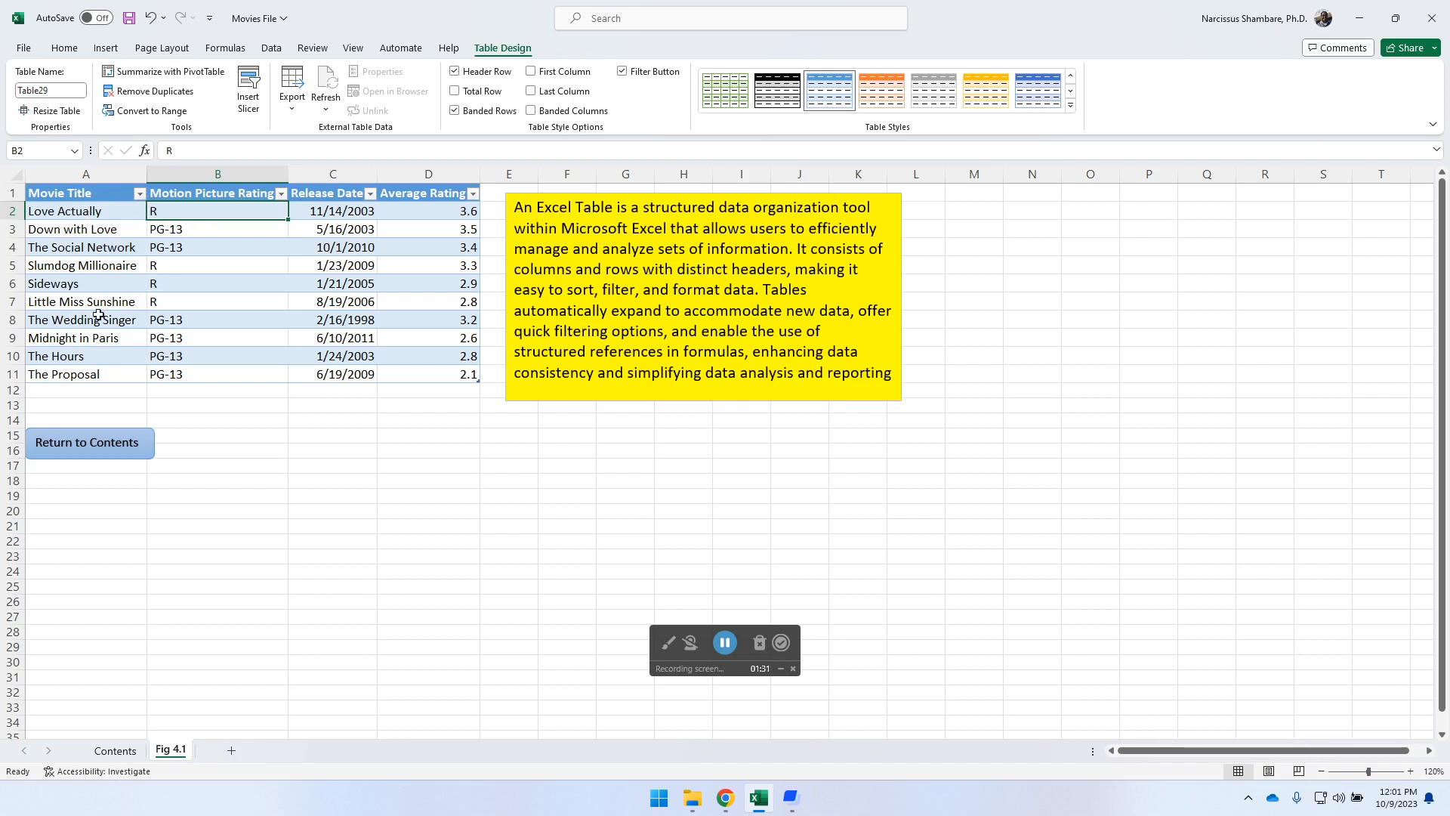
Try sorting the table A to Z by Movie Title and by Motion Picture Rating, and undo both sorts.
click(140, 195)
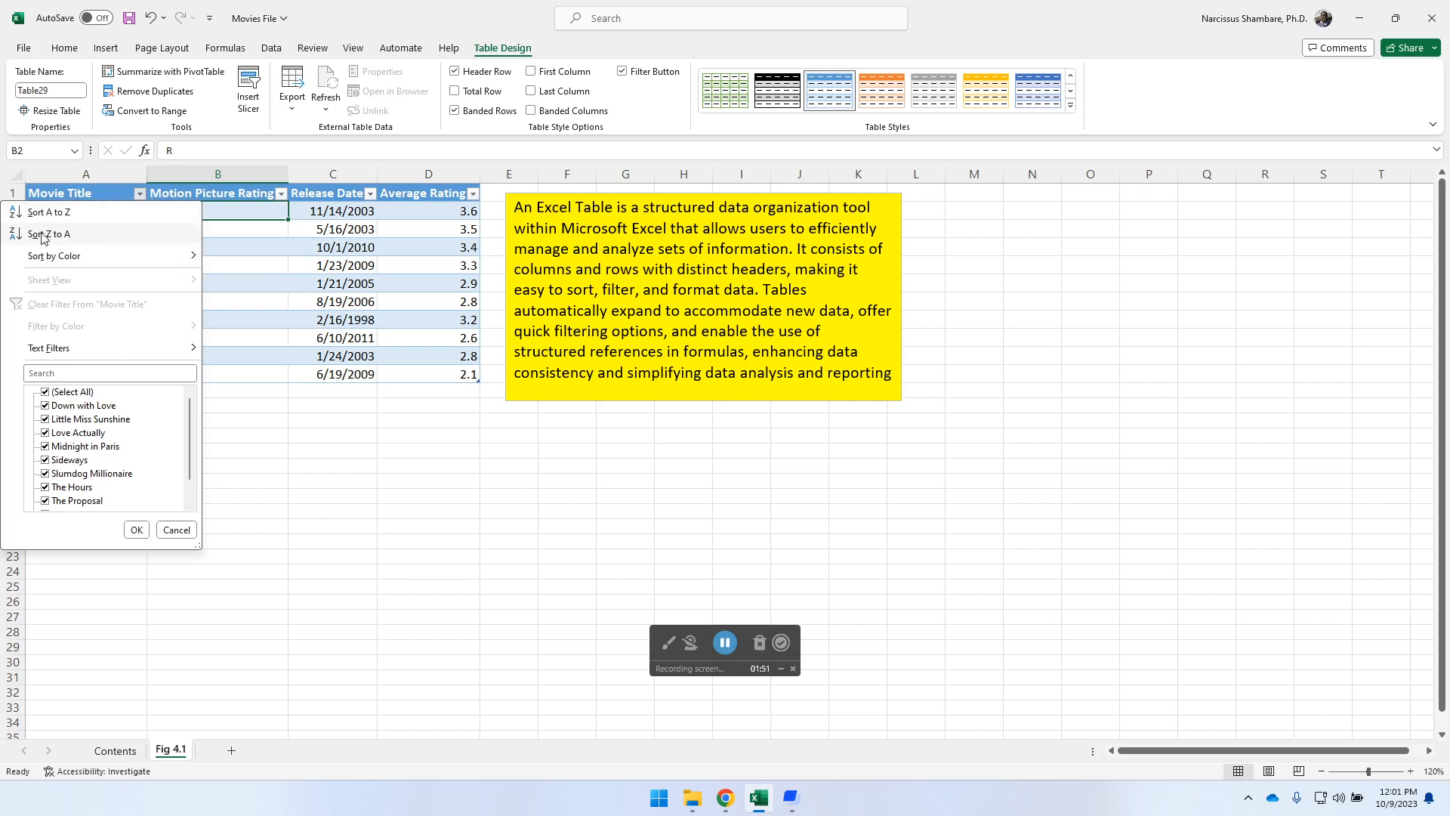
click(53, 212)
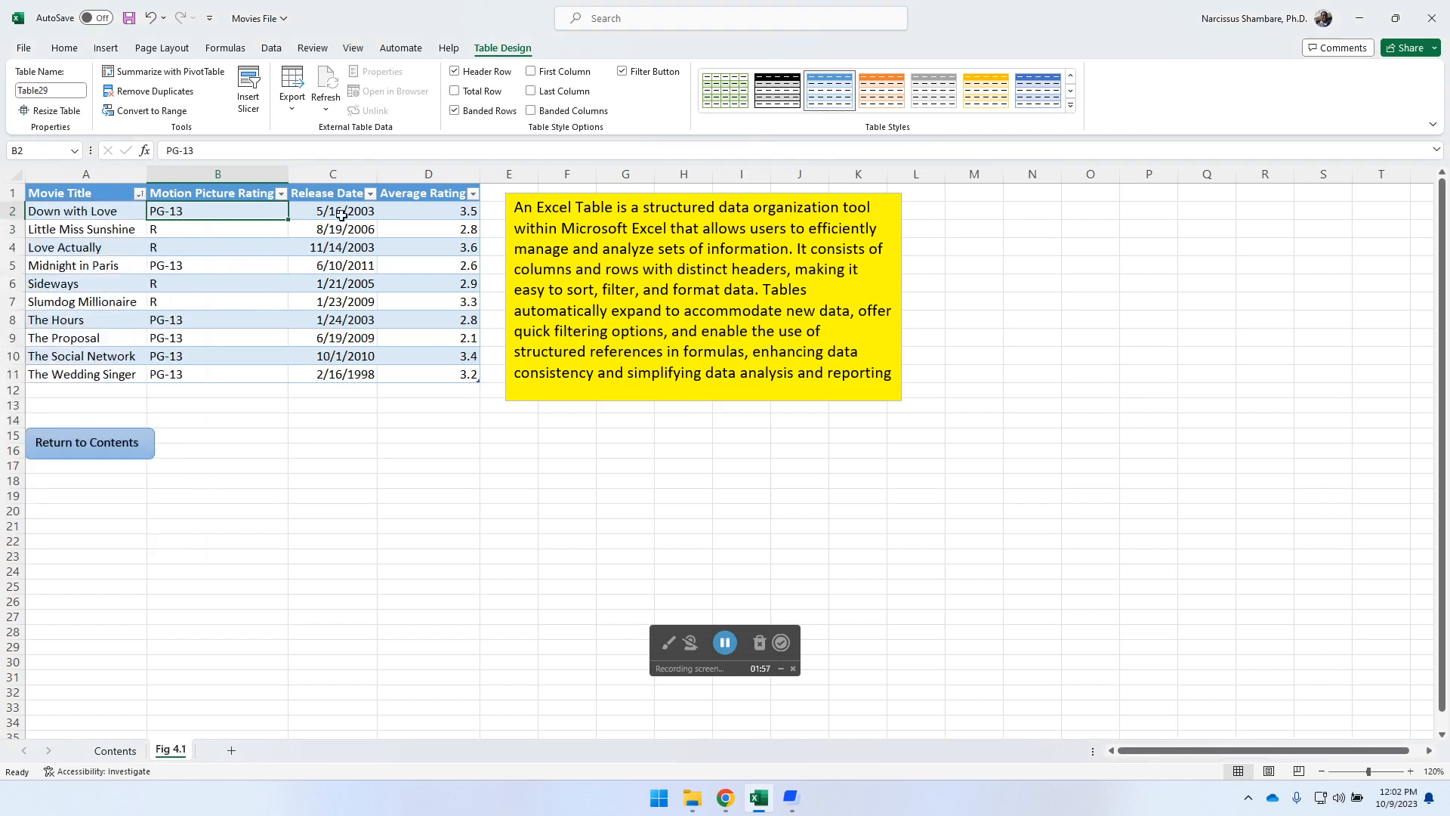
click(282, 194)
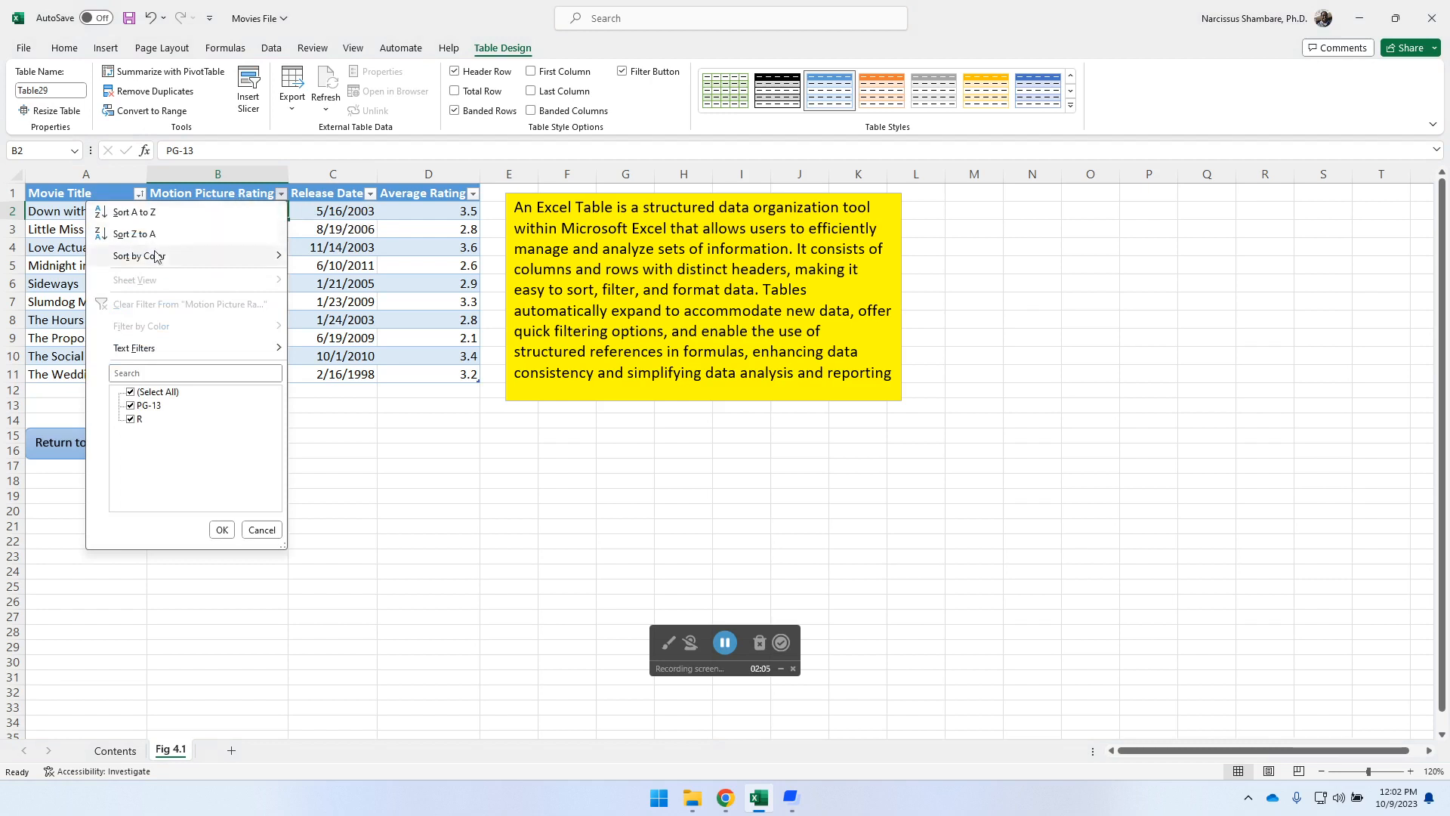
click(136, 213)
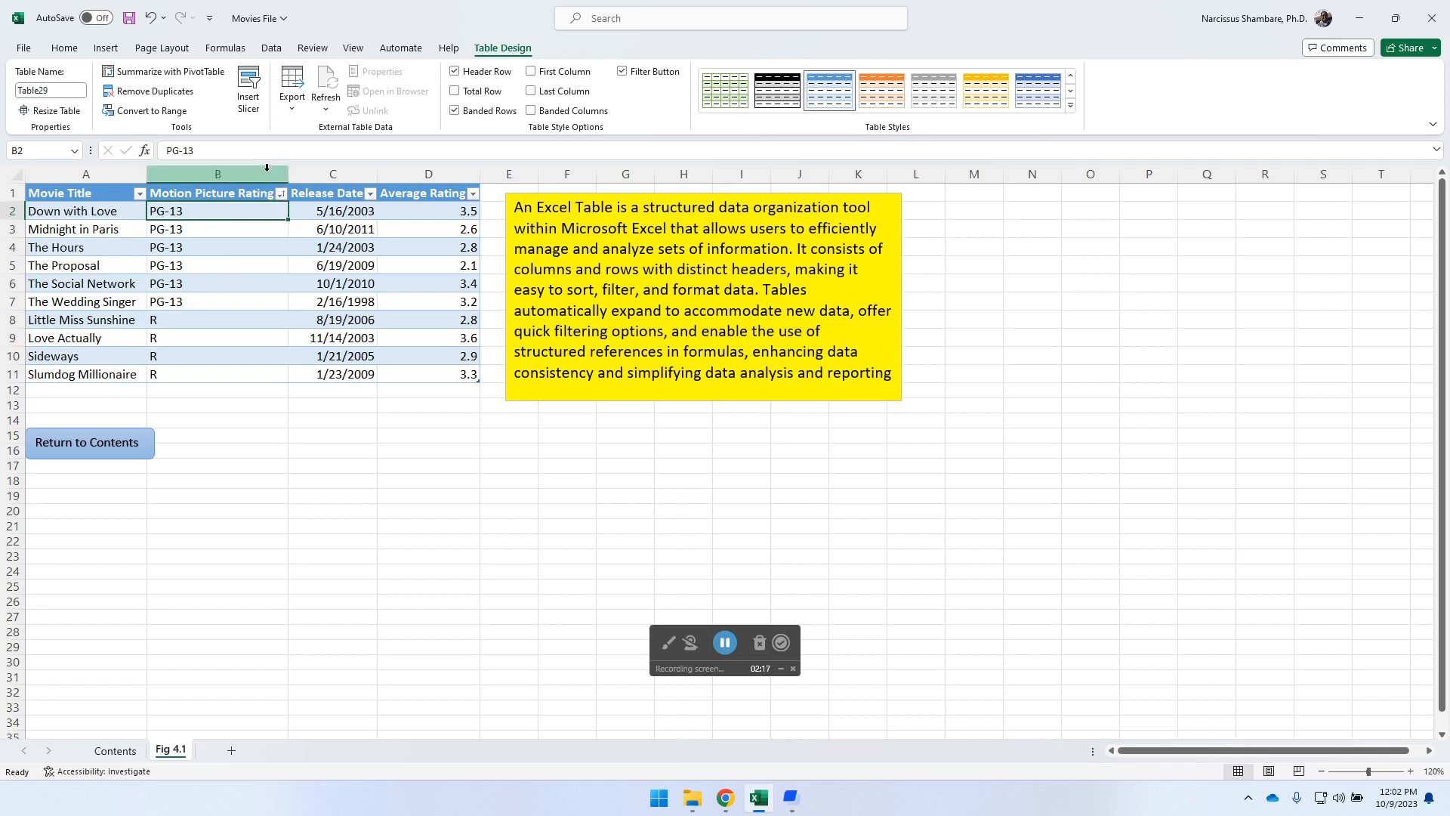
click(153, 20)
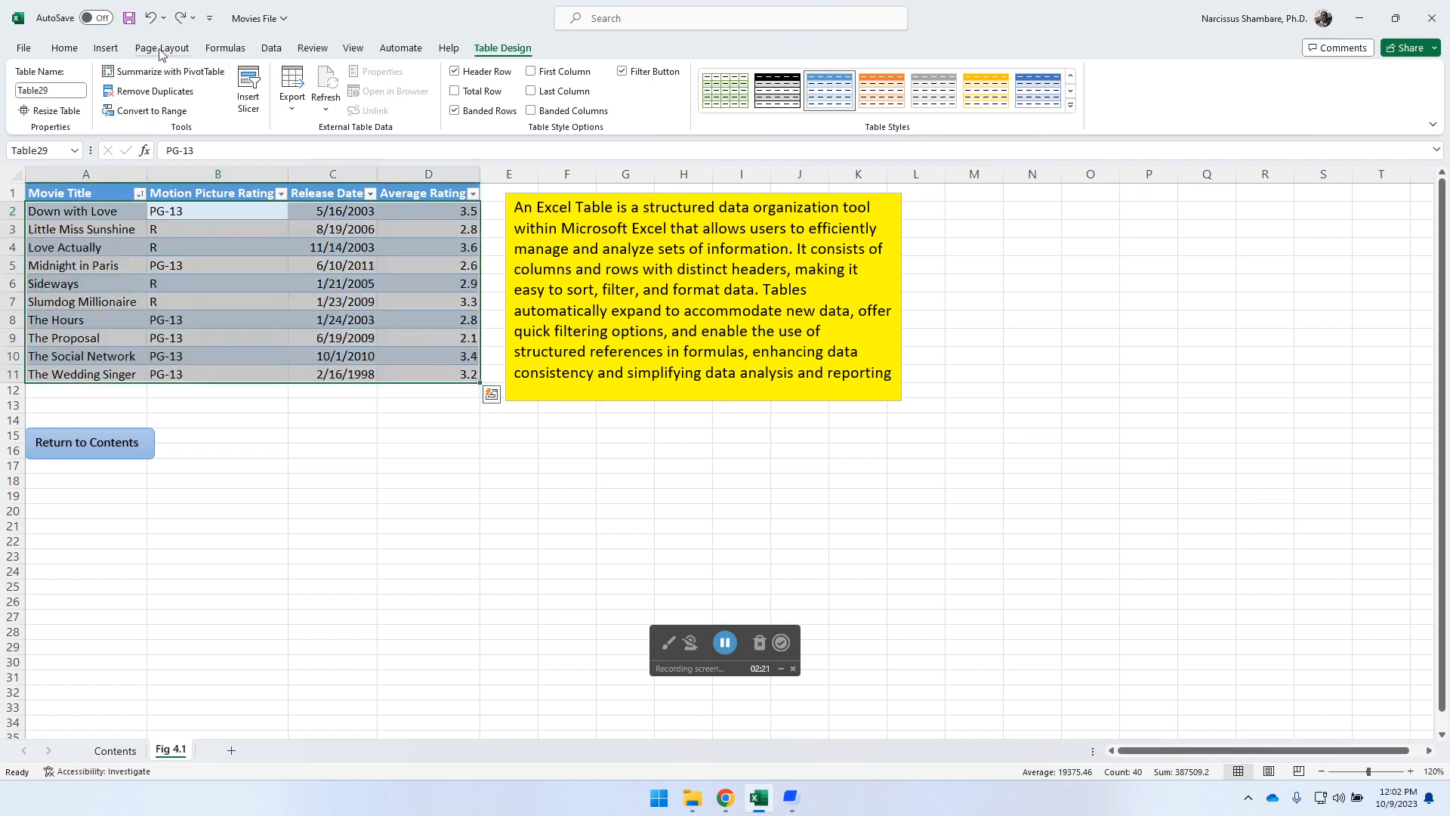
click(153, 20)
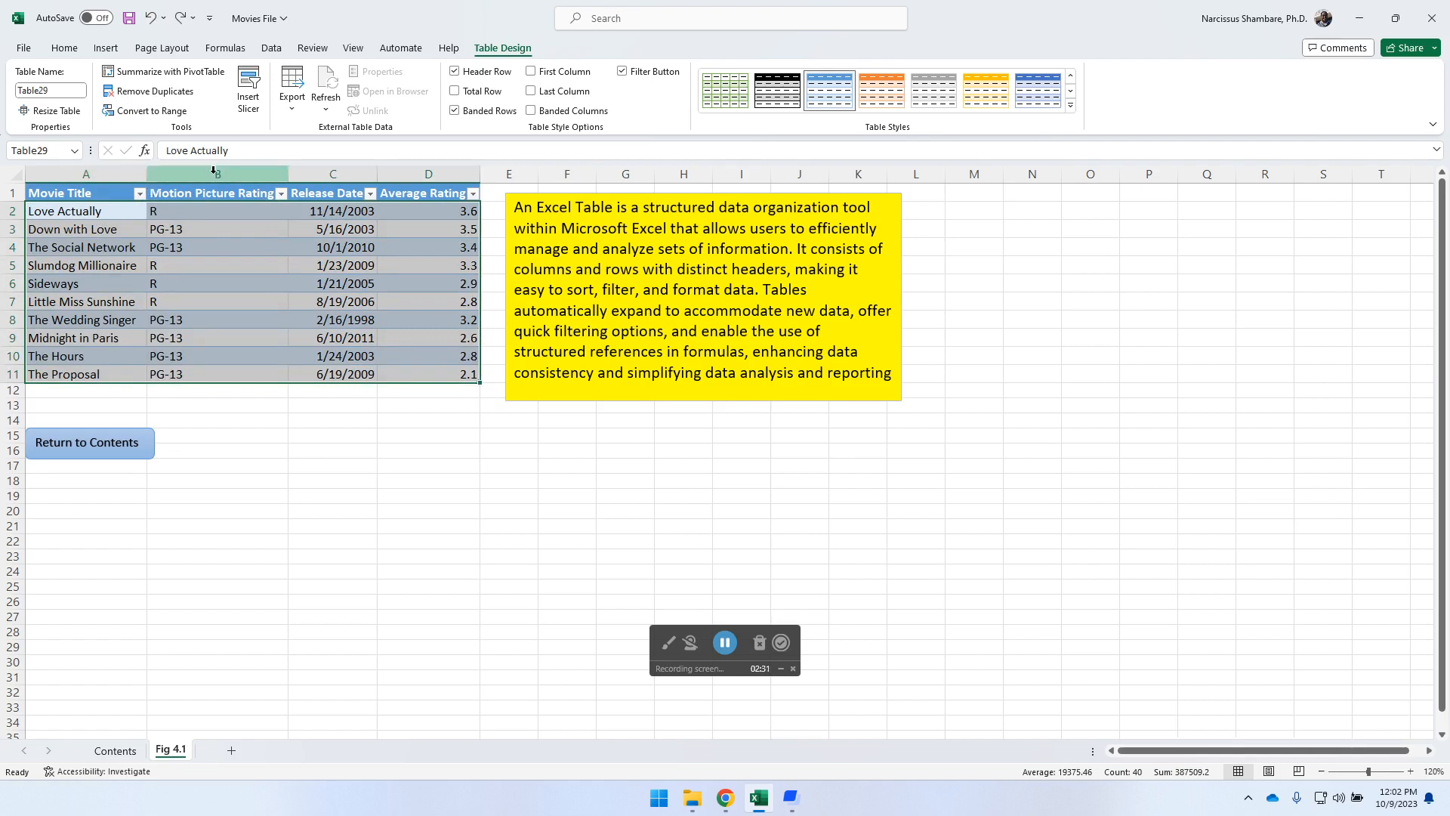
Apply a custom two-level sort to the table by Motion Picture Rating, then by Movie Title, both on cell values from A to Z.
click(139, 195)
mouse_move(104, 264)
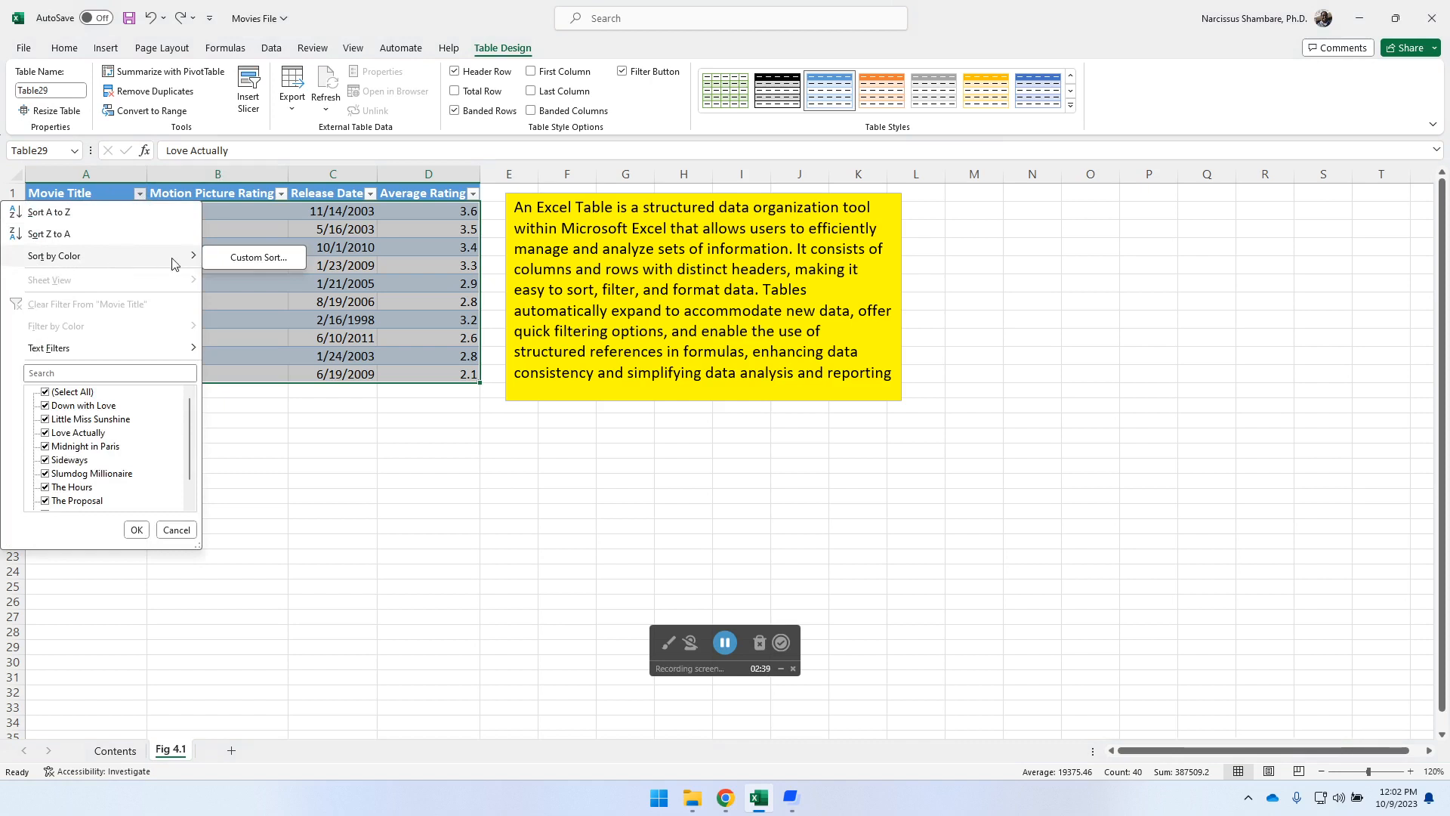
click(249, 258)
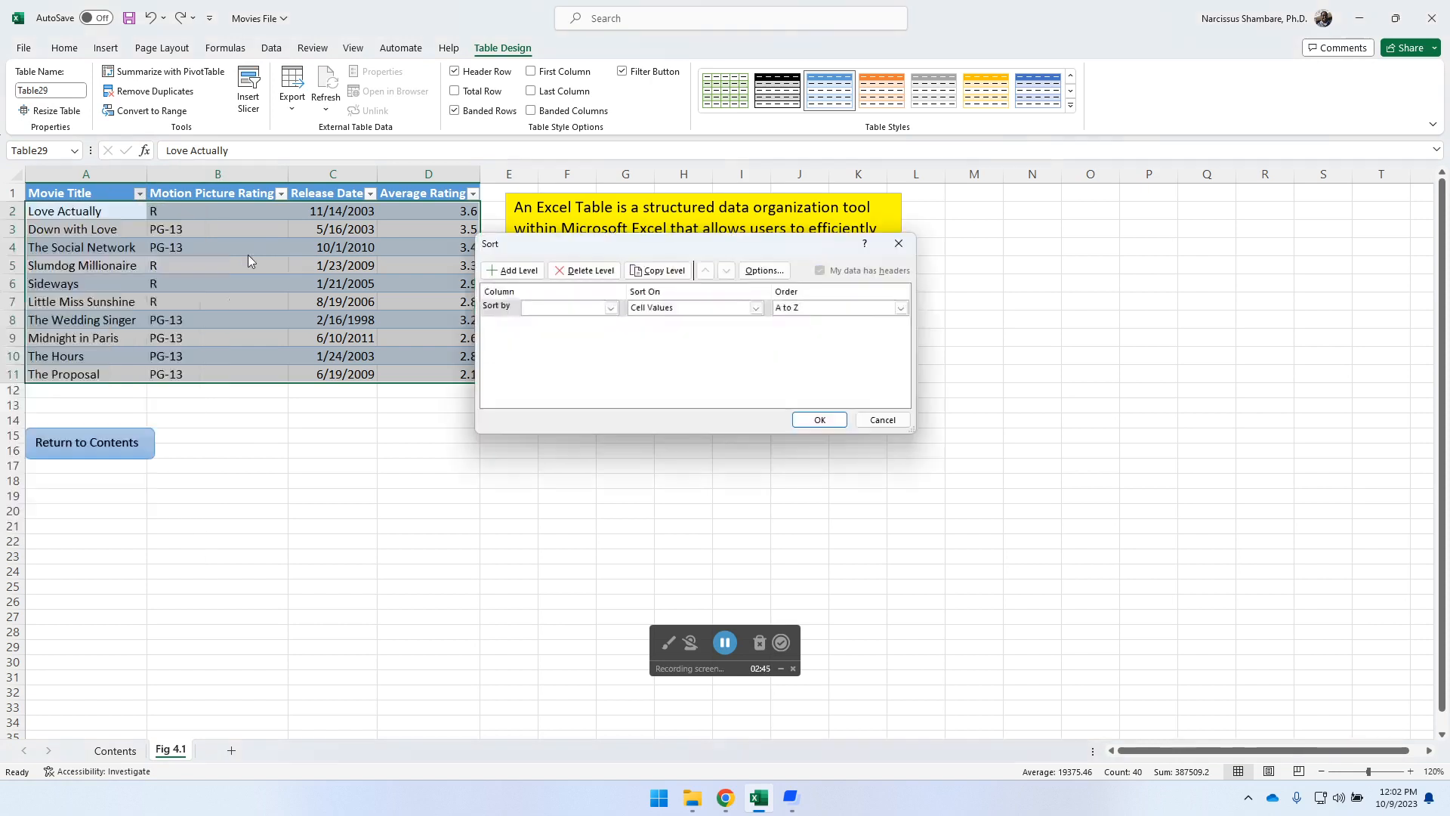
drag(675, 255, 657, 212)
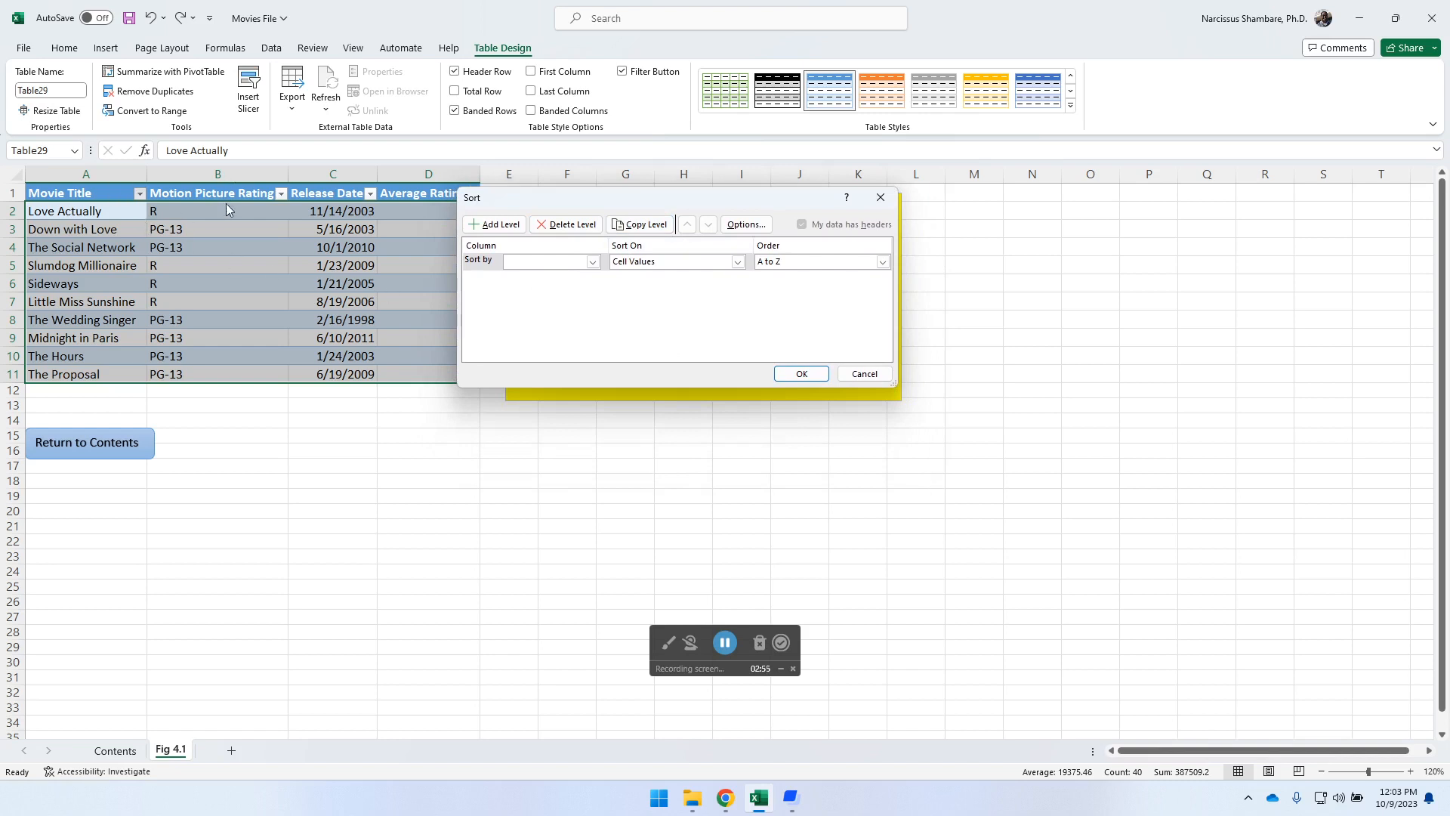
click(593, 262)
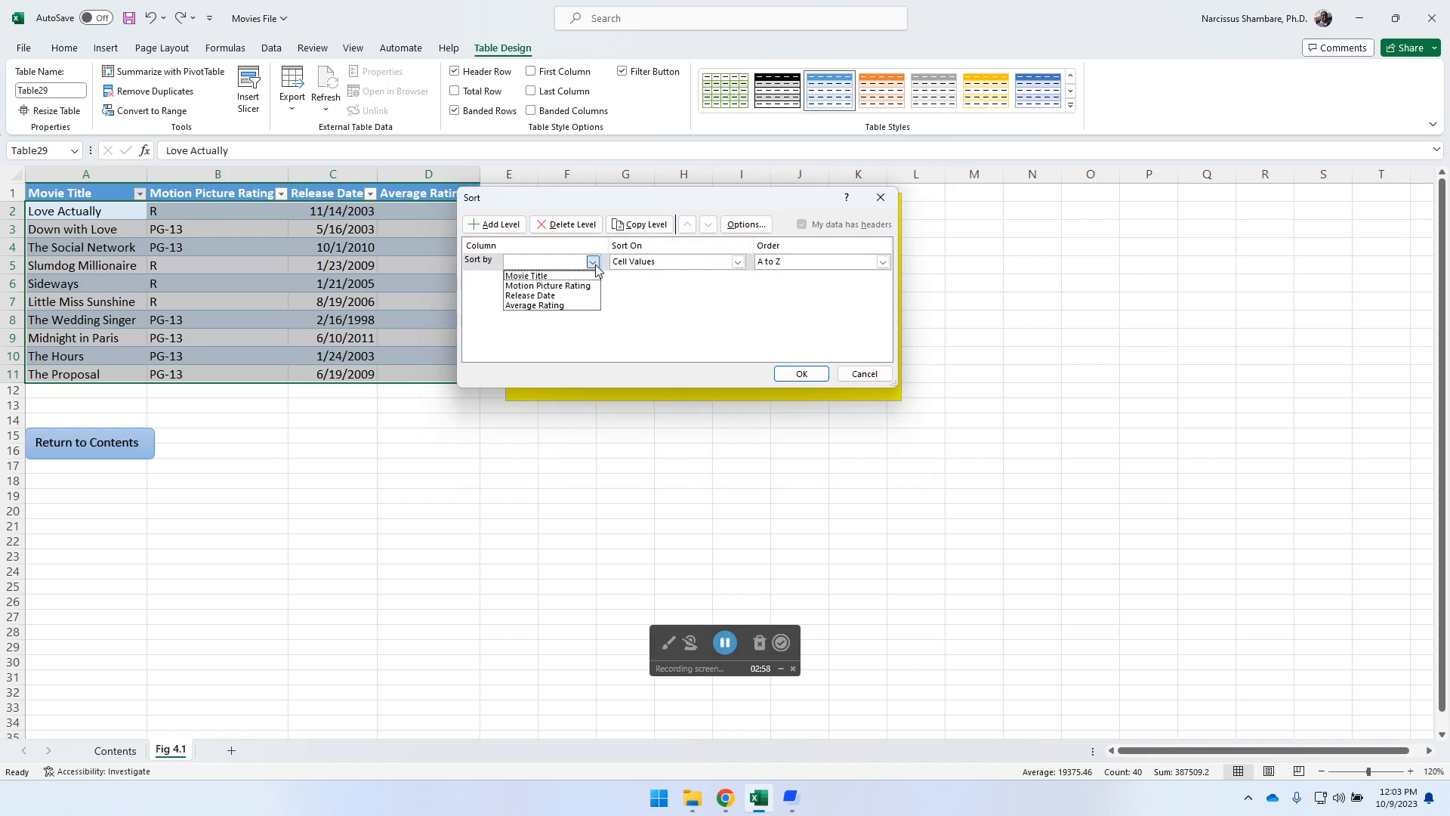
click(555, 286)
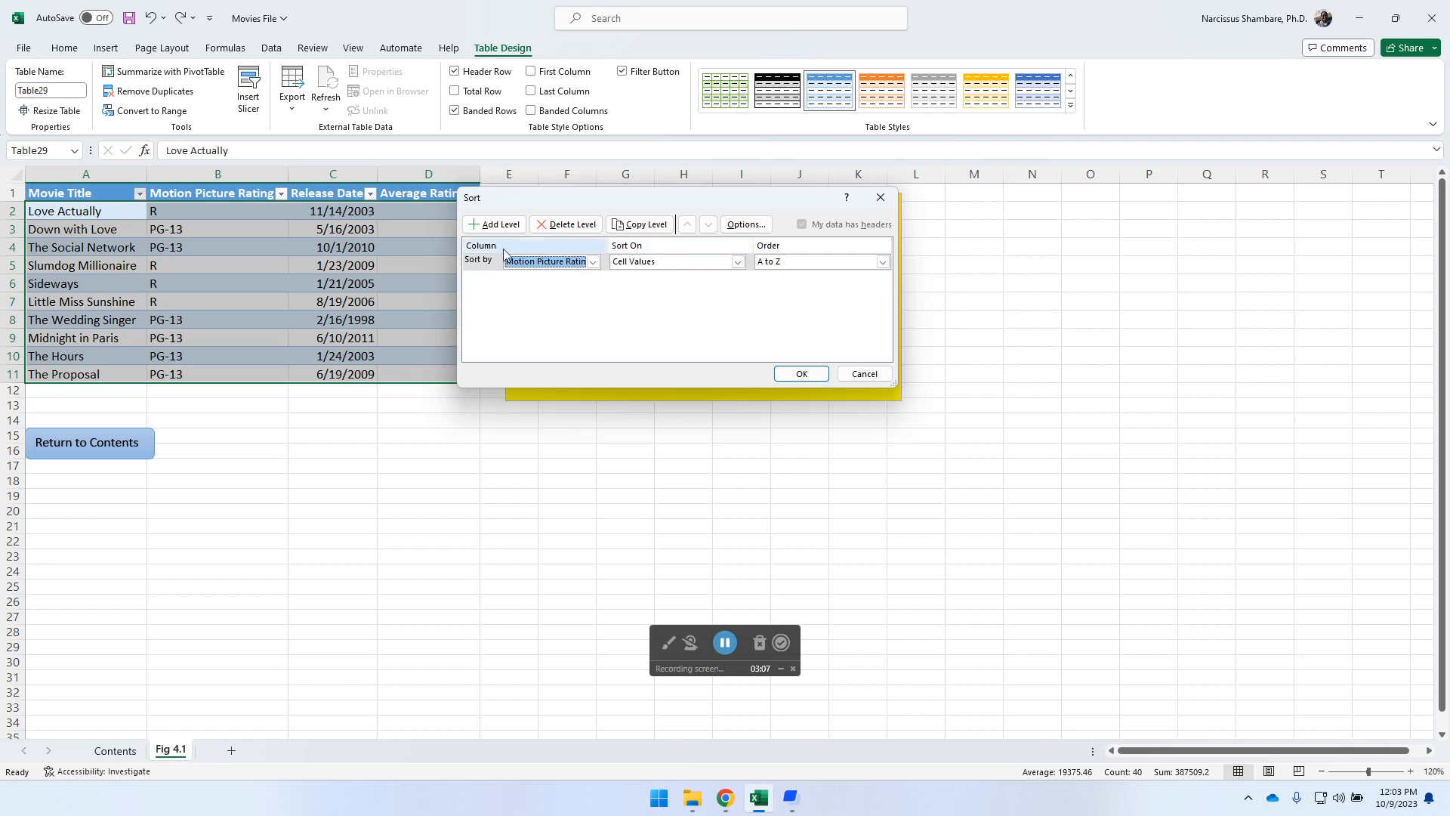
click(507, 226)
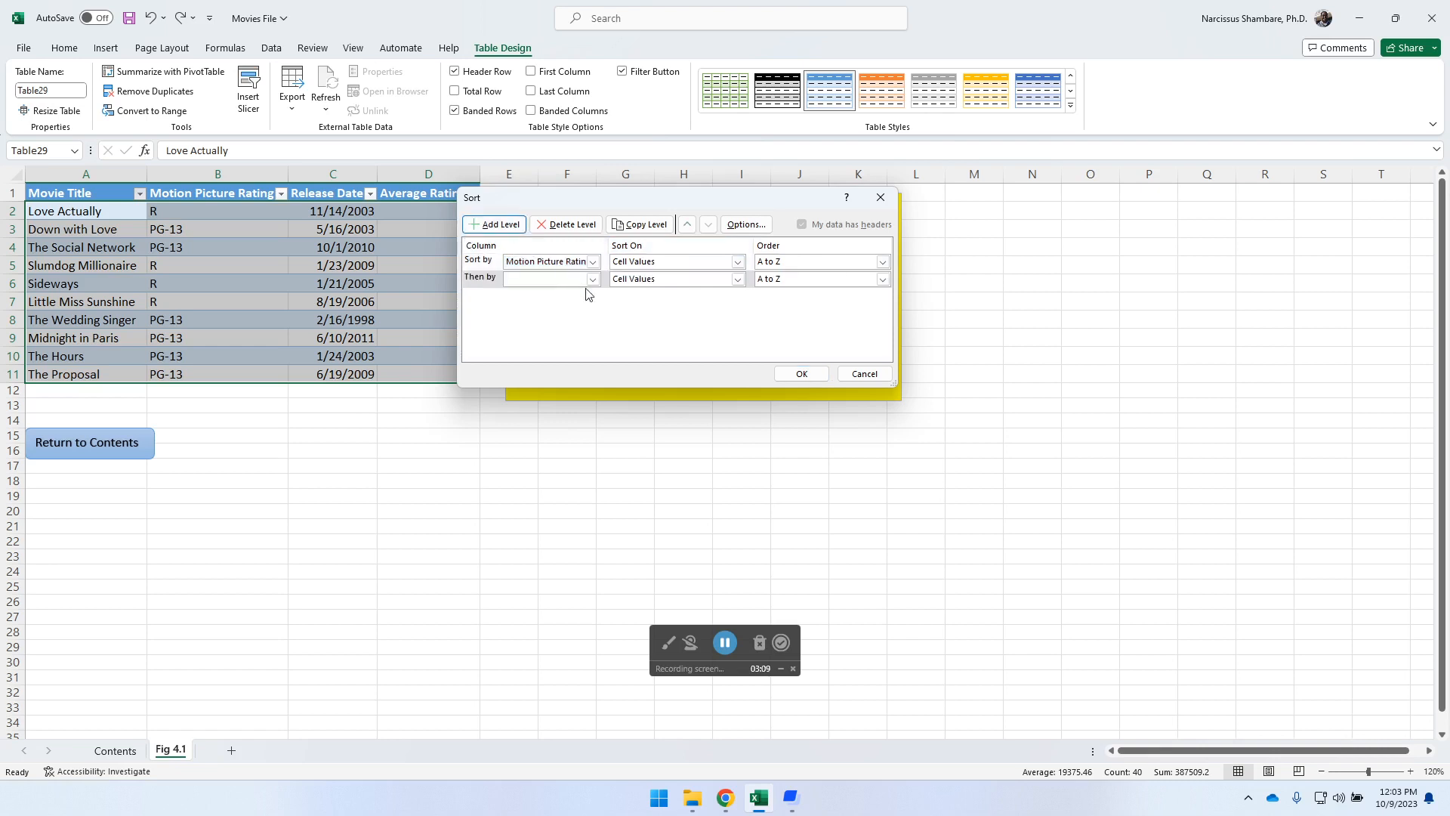
click(593, 279)
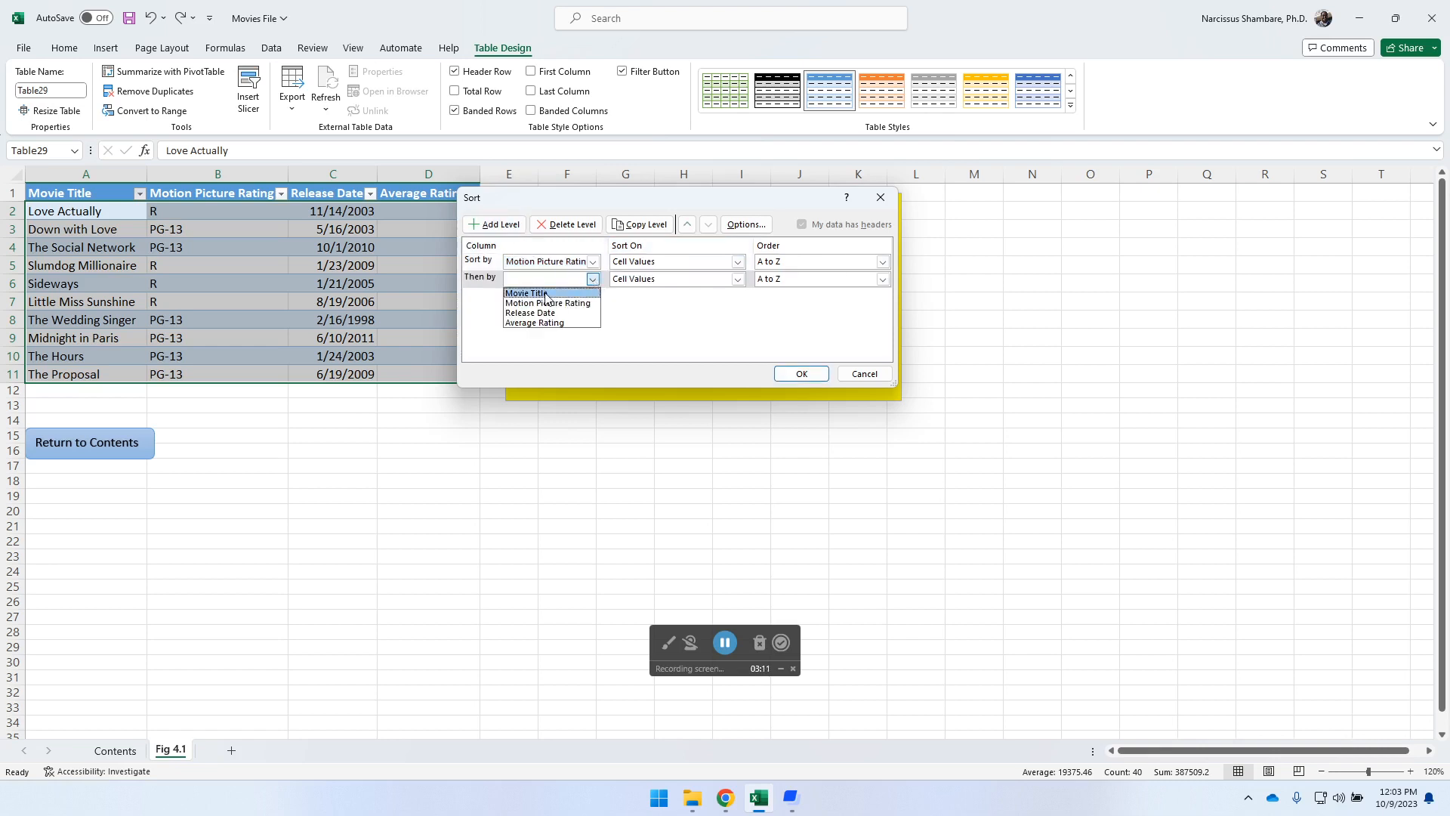
click(546, 296)
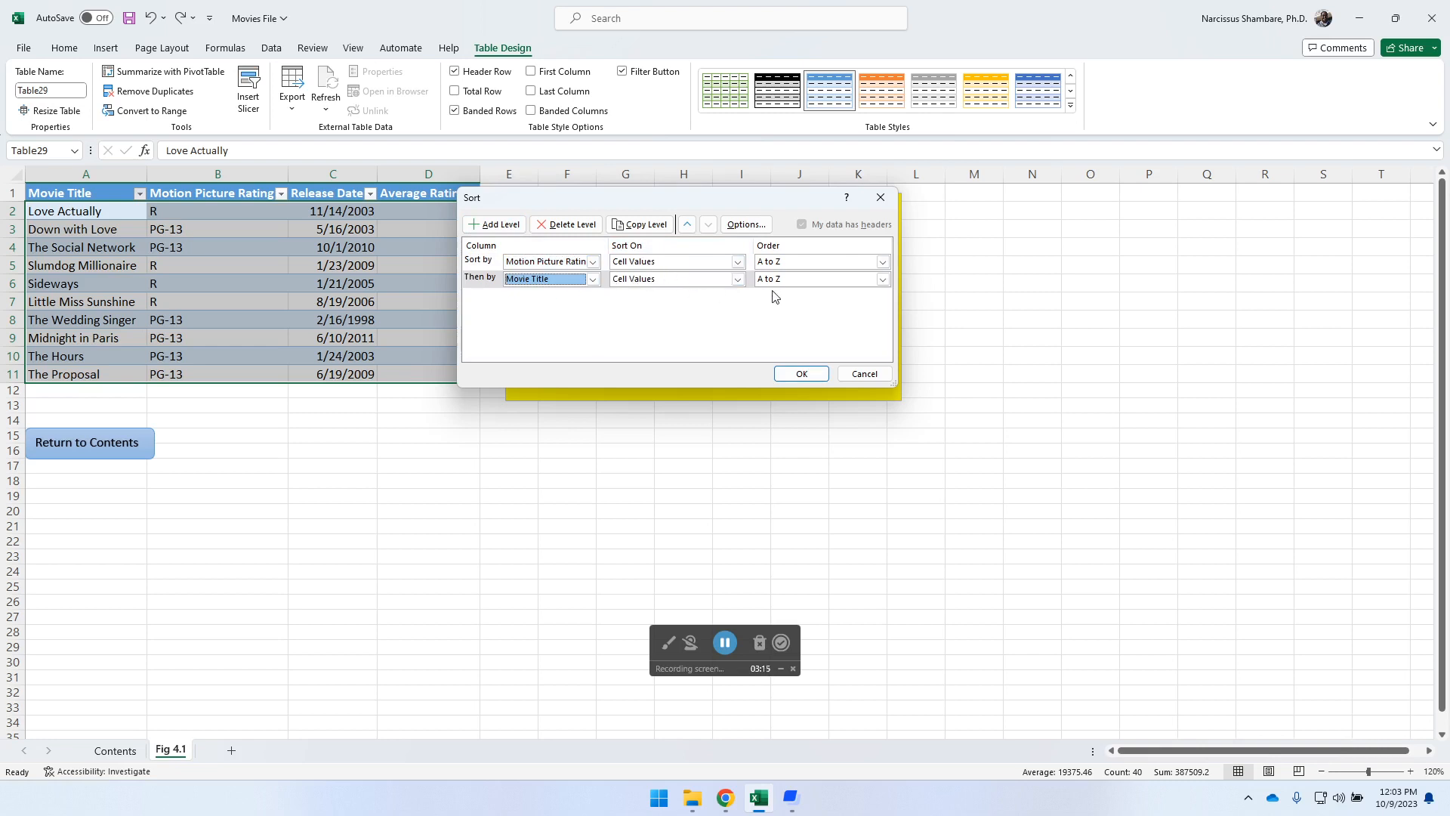
click(803, 377)
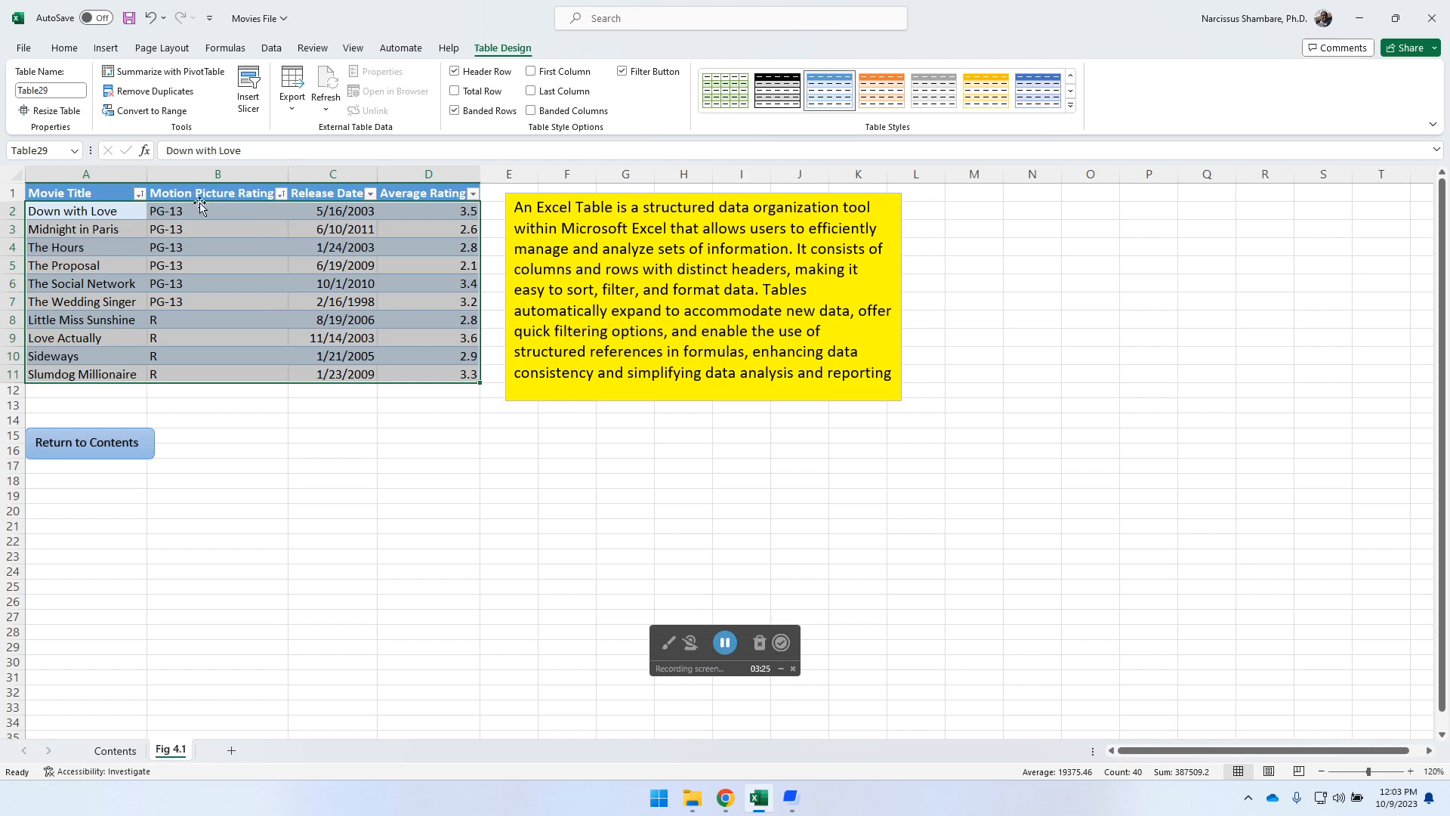
Filter the Movie Title column for titles that contain "The", and clear that filter again.
click(140, 195)
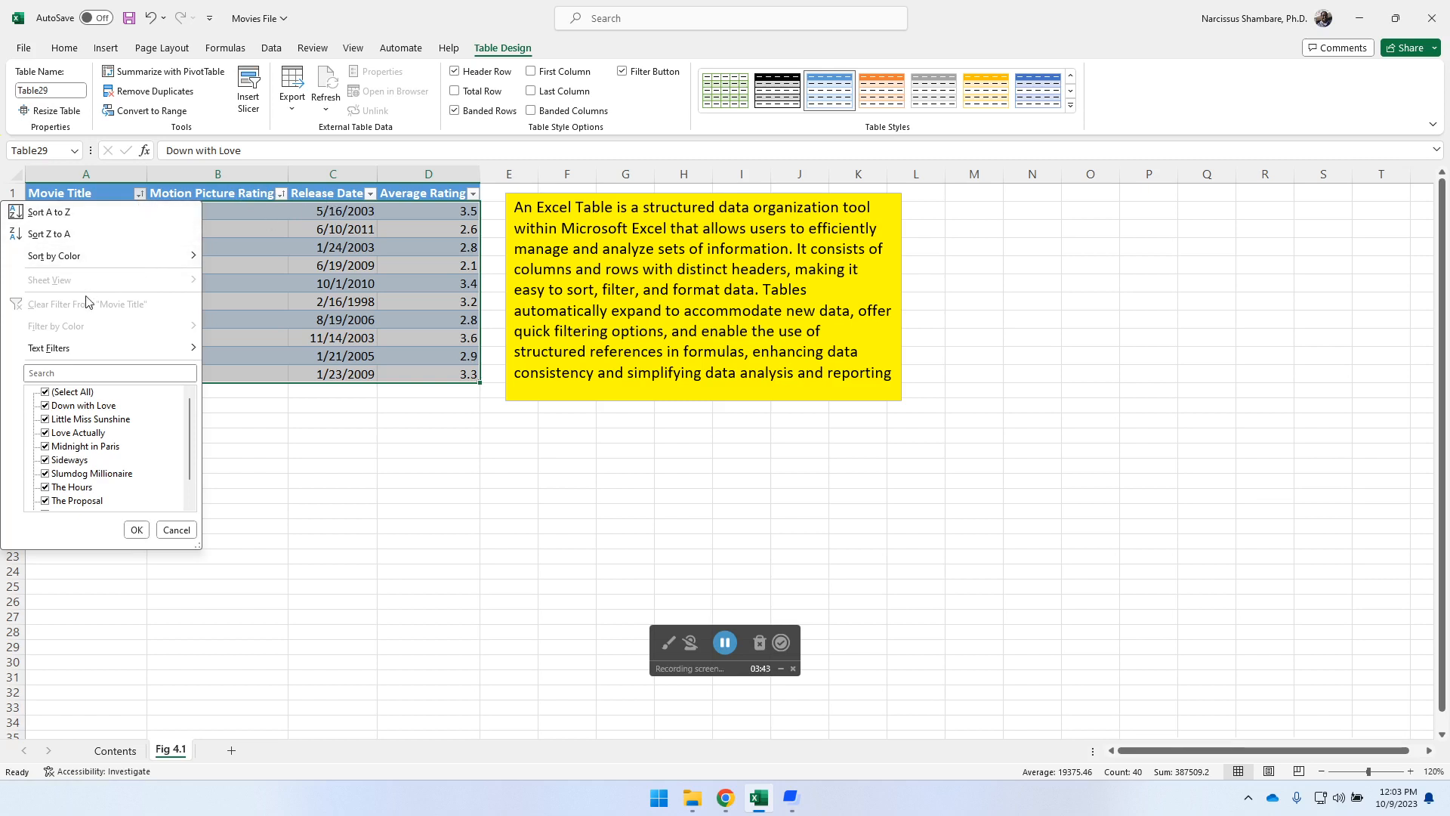
mouse_move(125, 356)
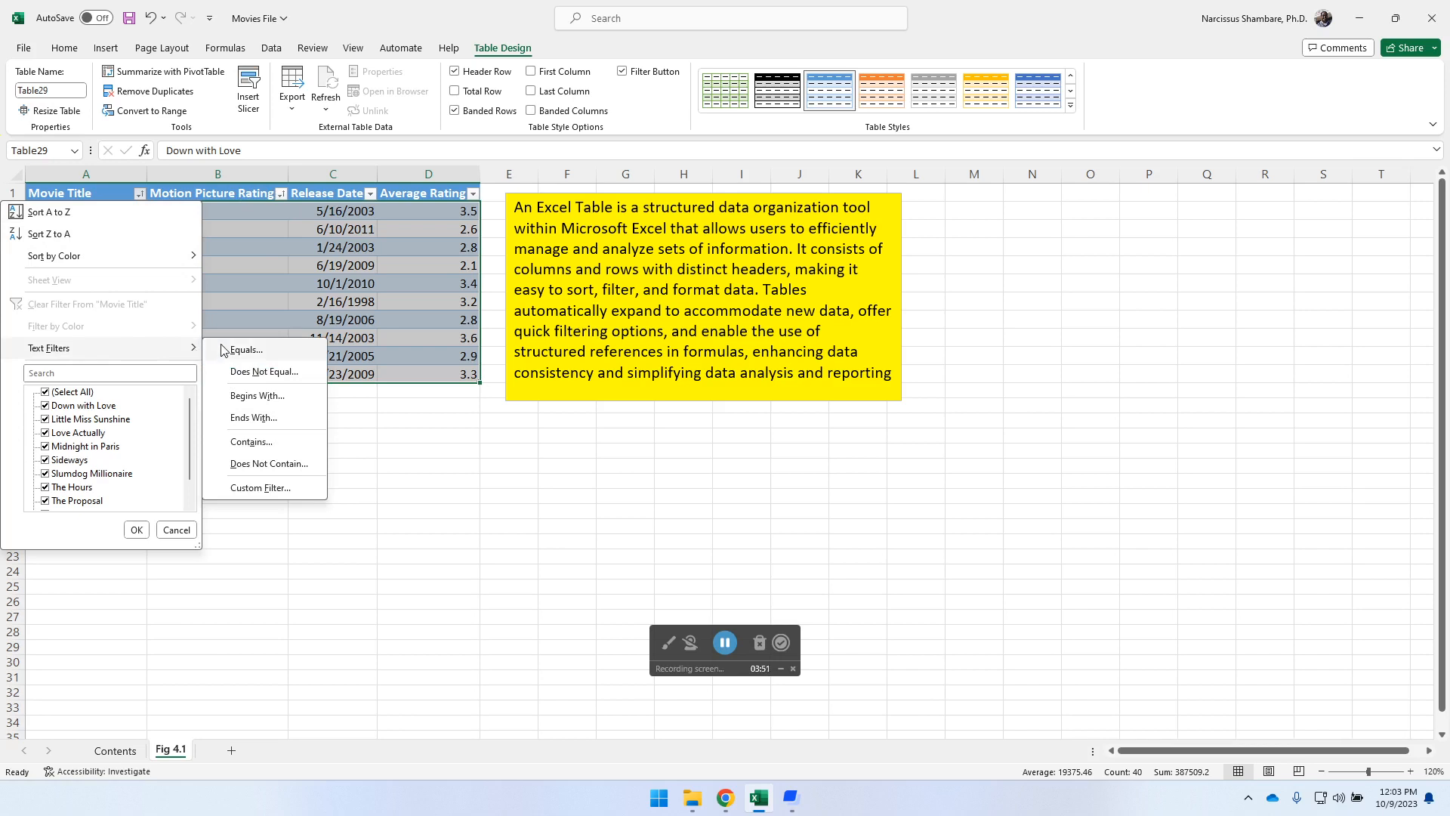
click(264, 444)
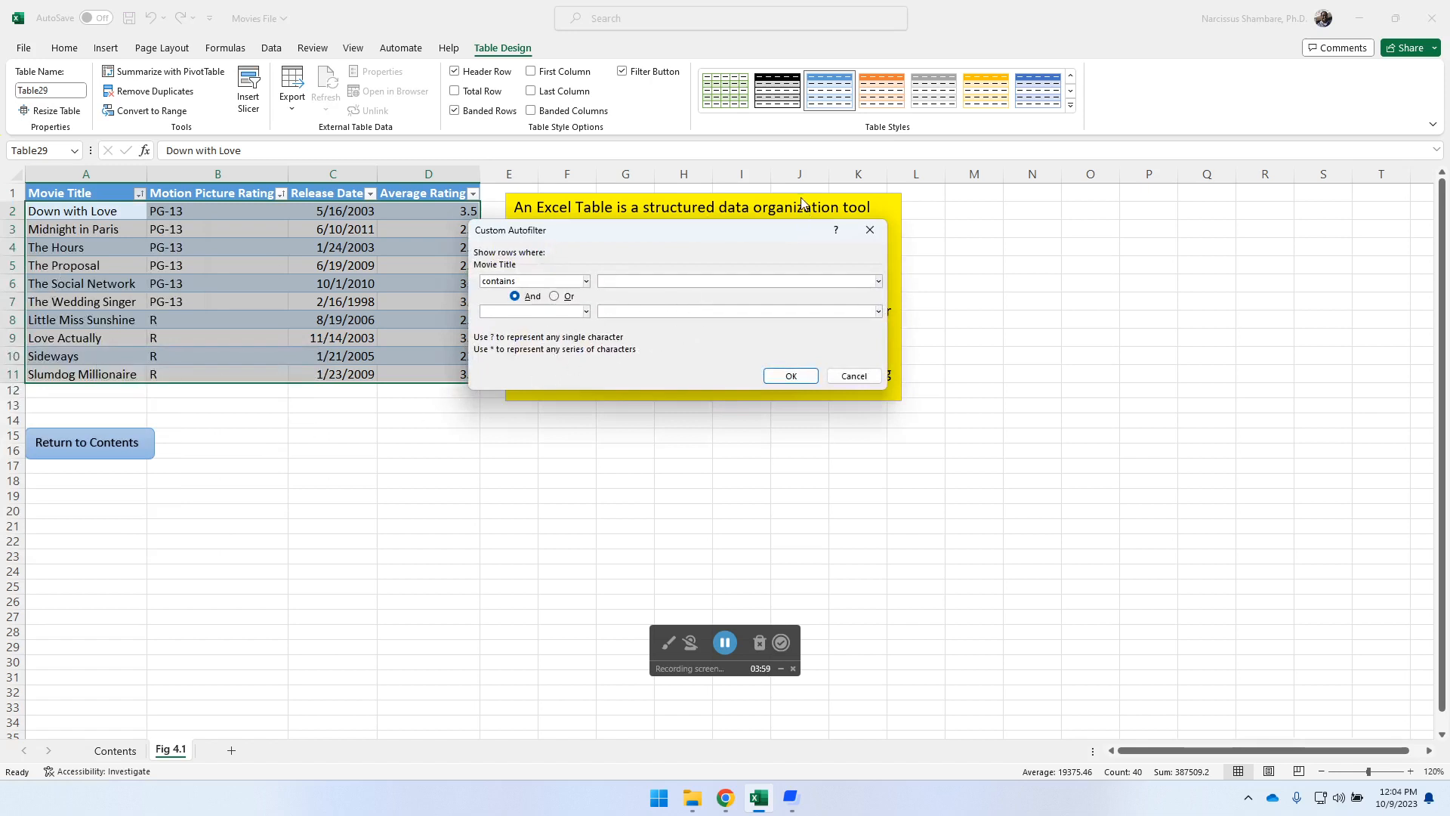
text(The)
click(810, 376)
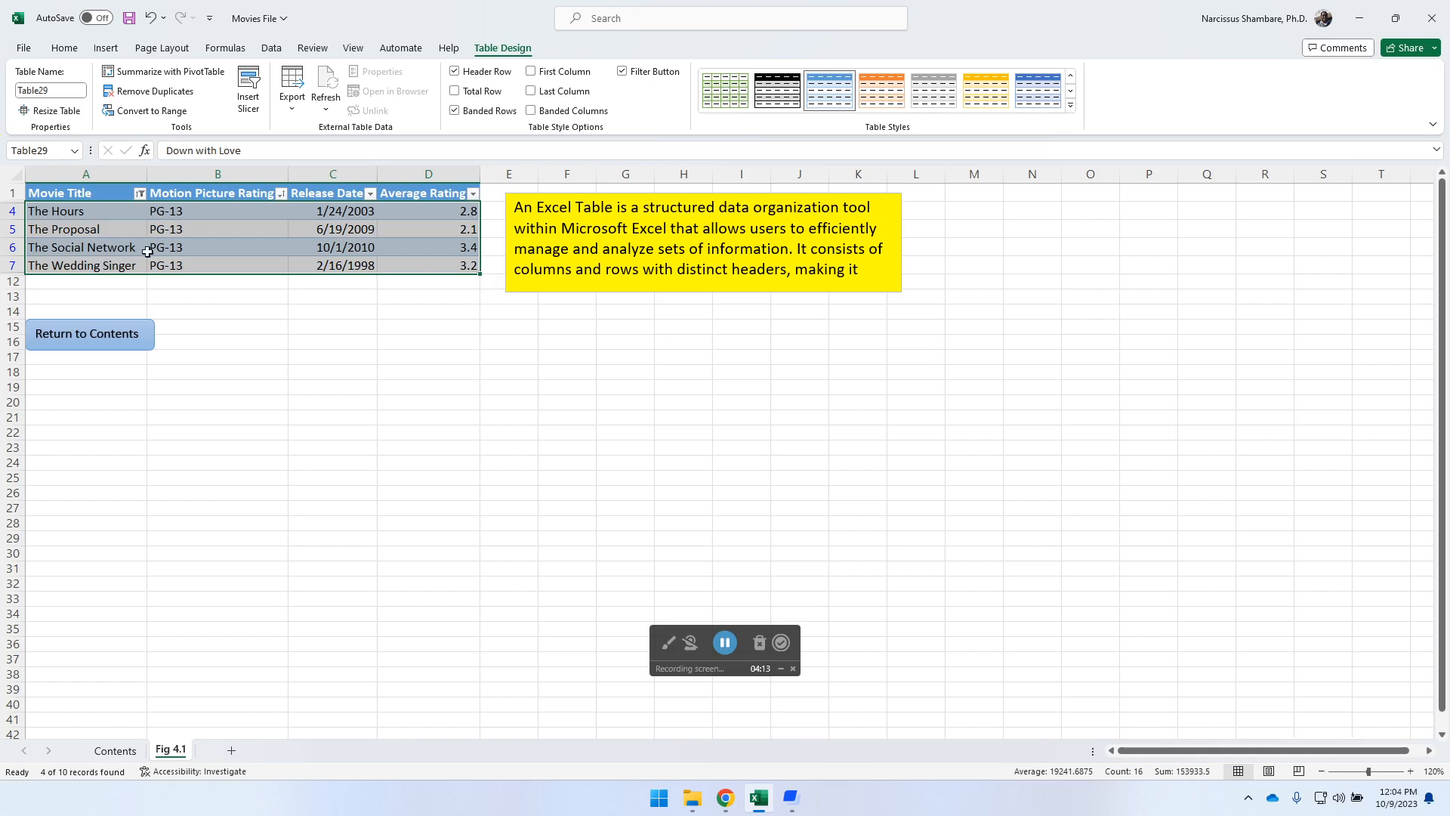
click(140, 194)
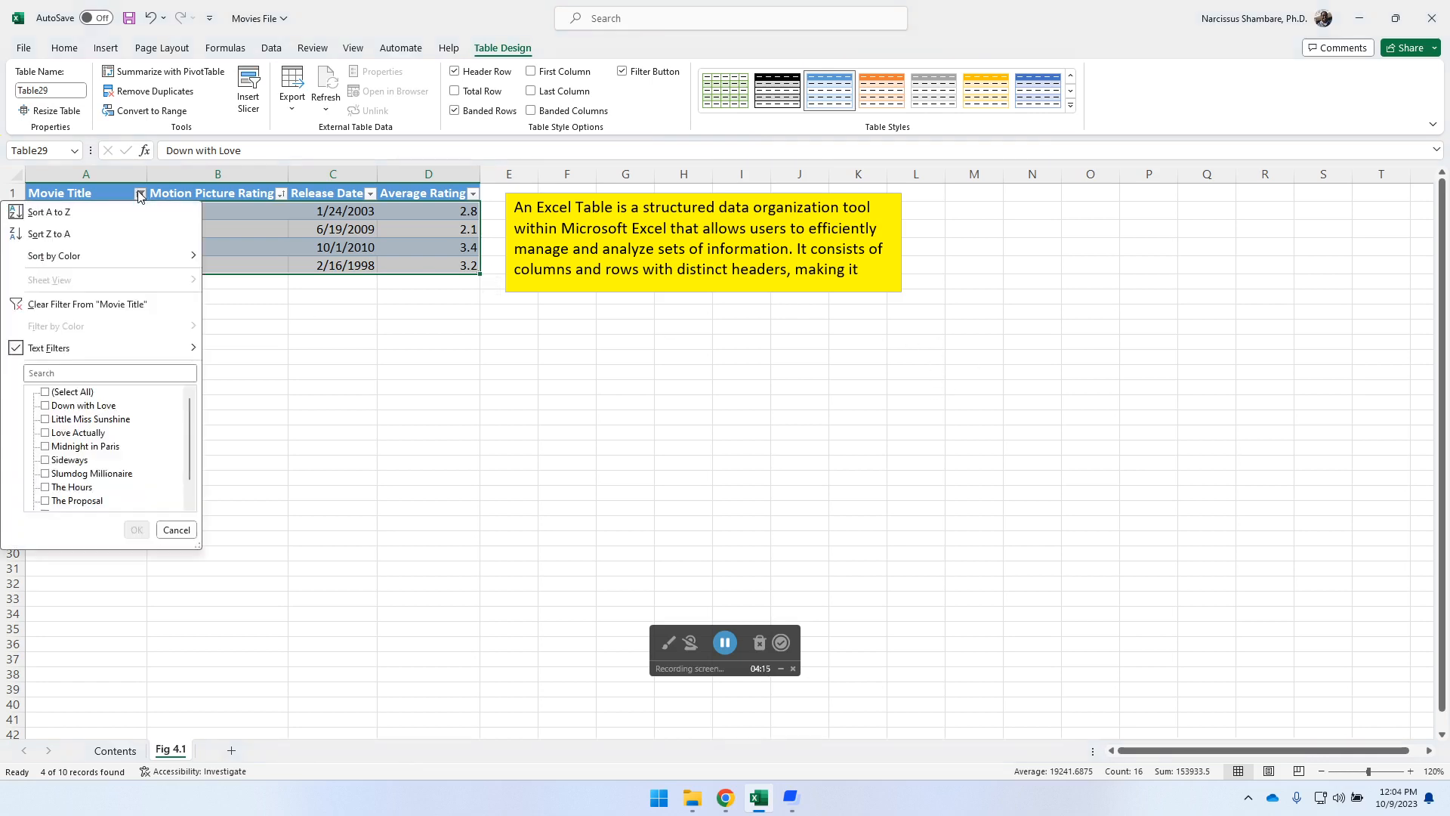
click(111, 304)
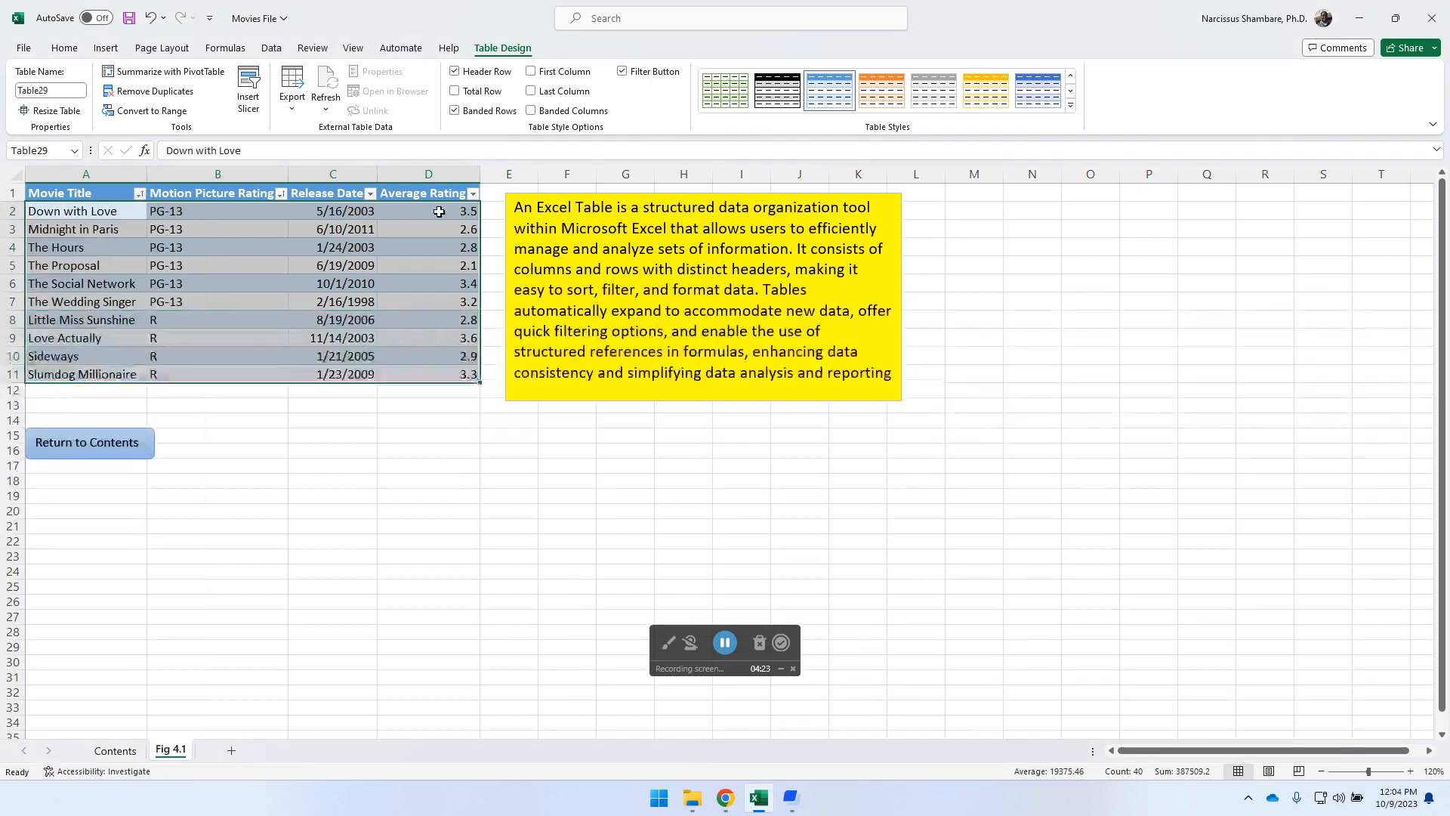
Filter the Movie Title column for titles that do not contain "The", and clear that filter again.
click(140, 194)
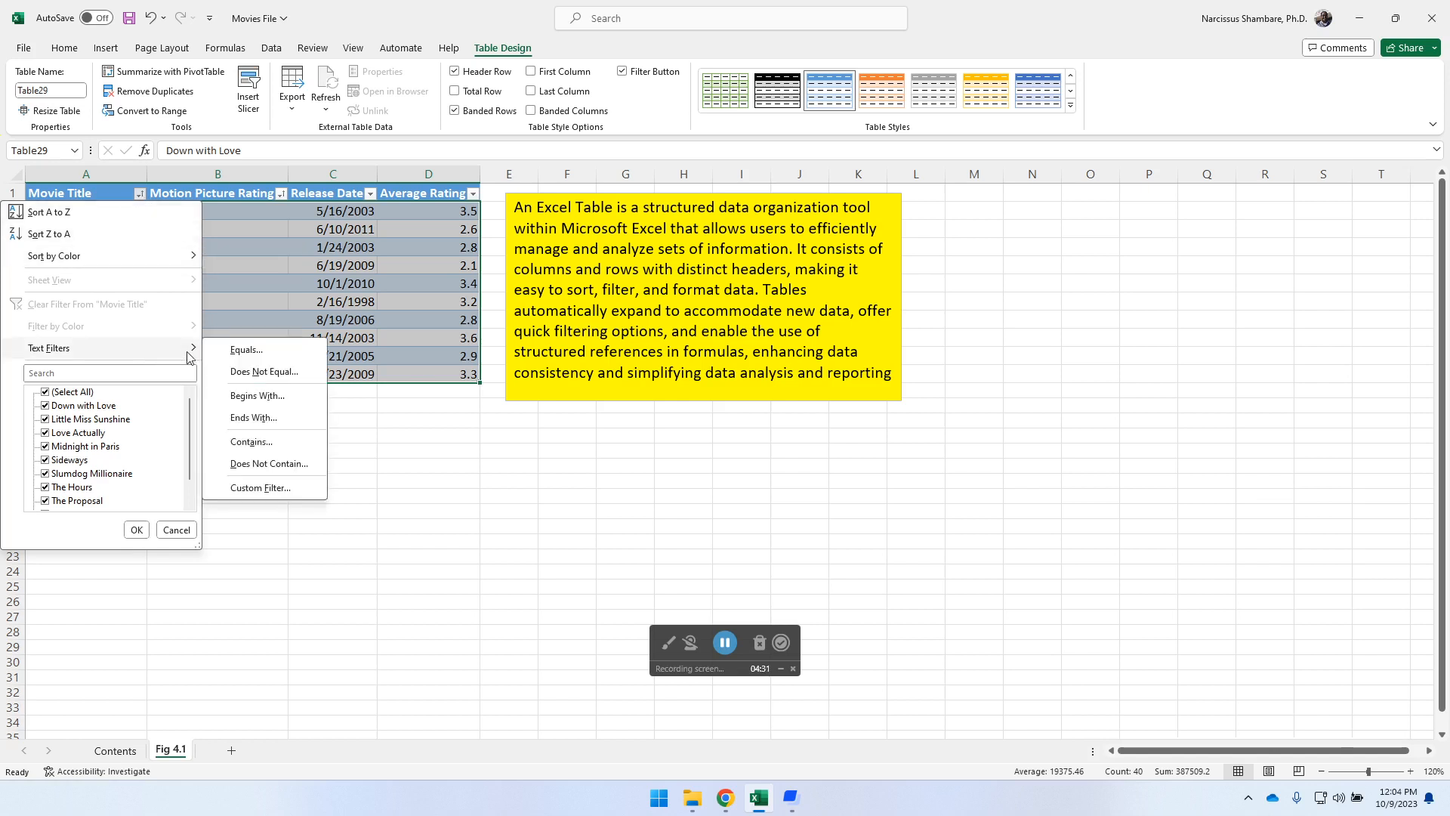
click(287, 466)
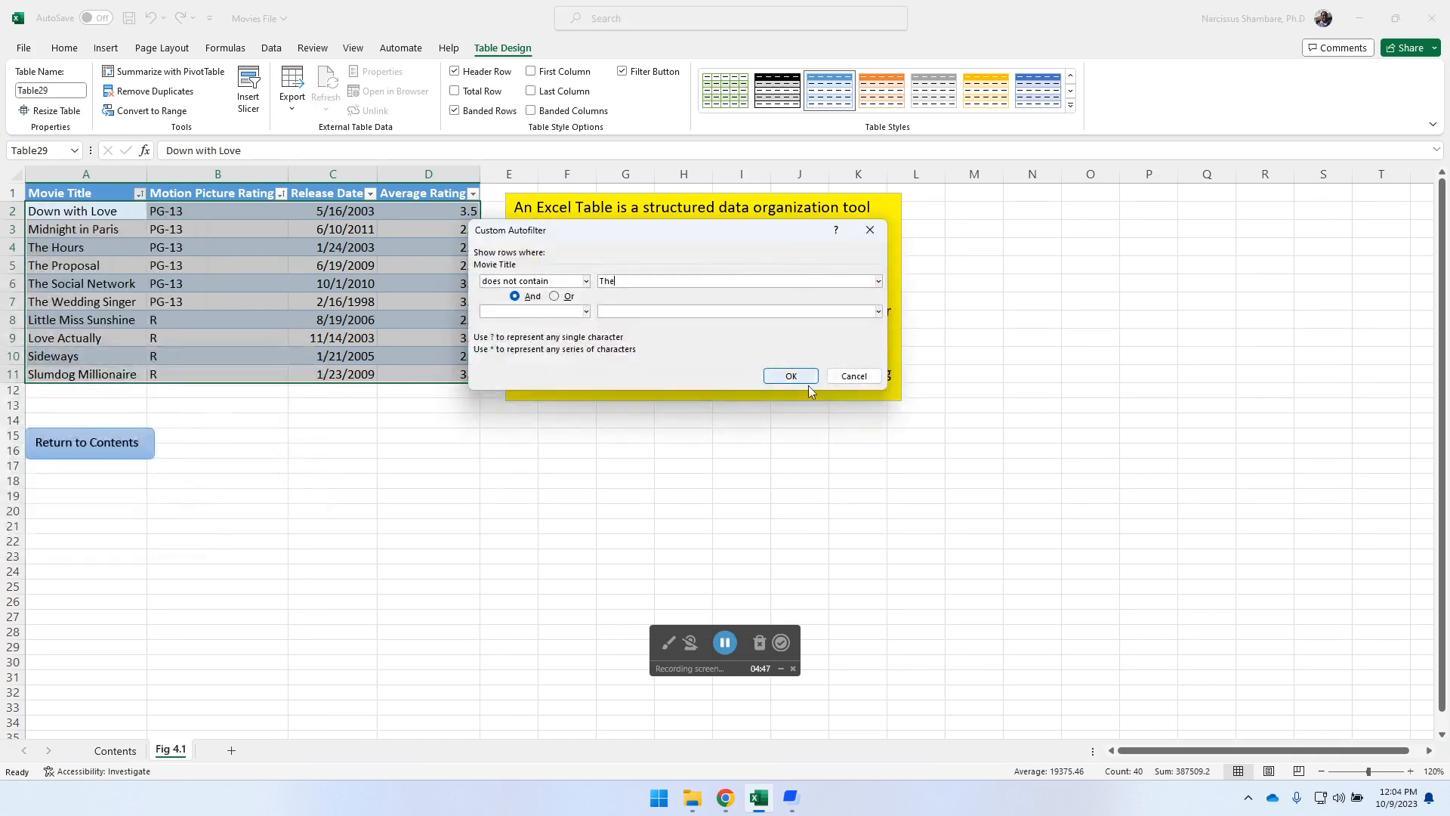
click(791, 376)
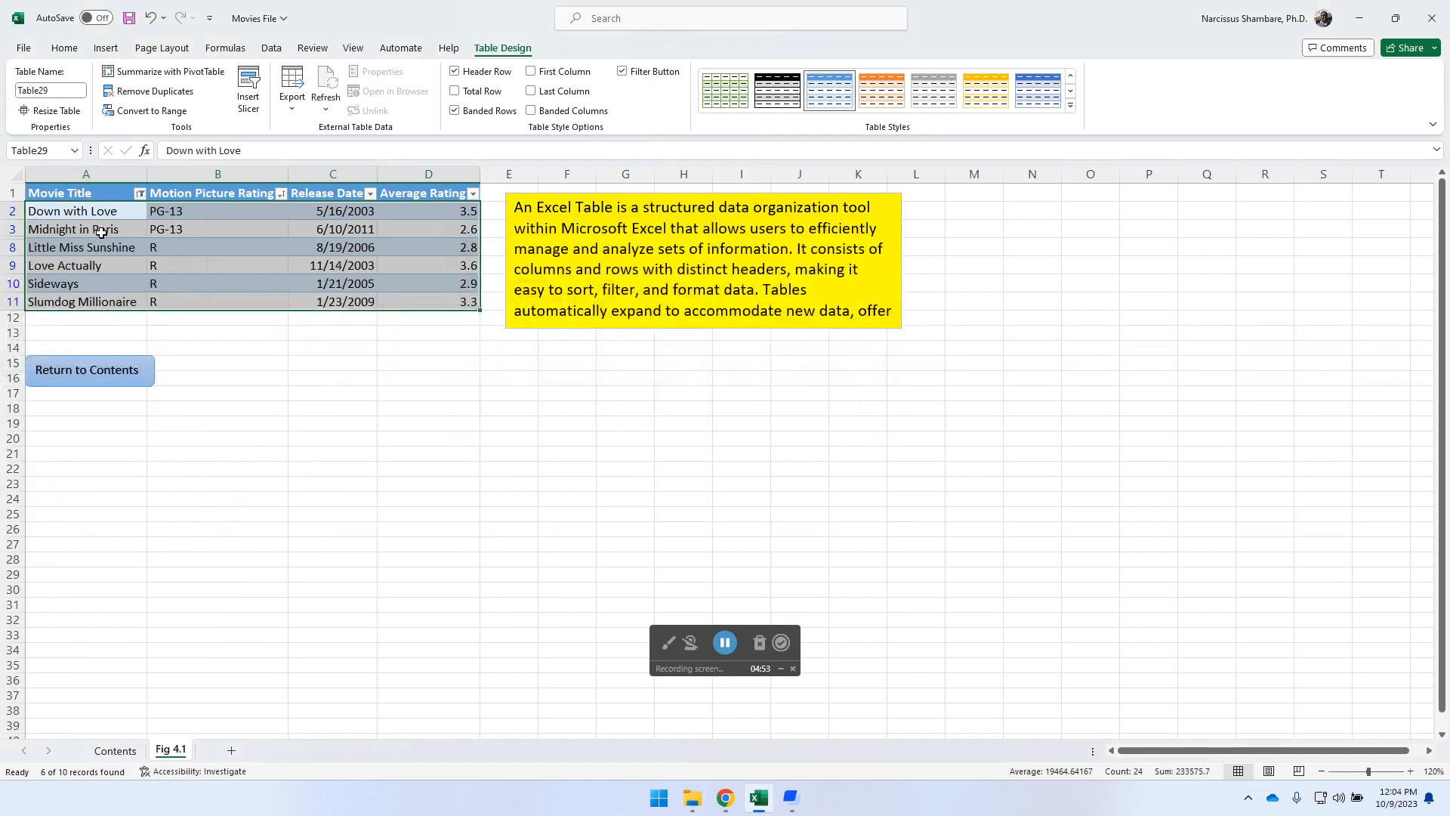
click(140, 195)
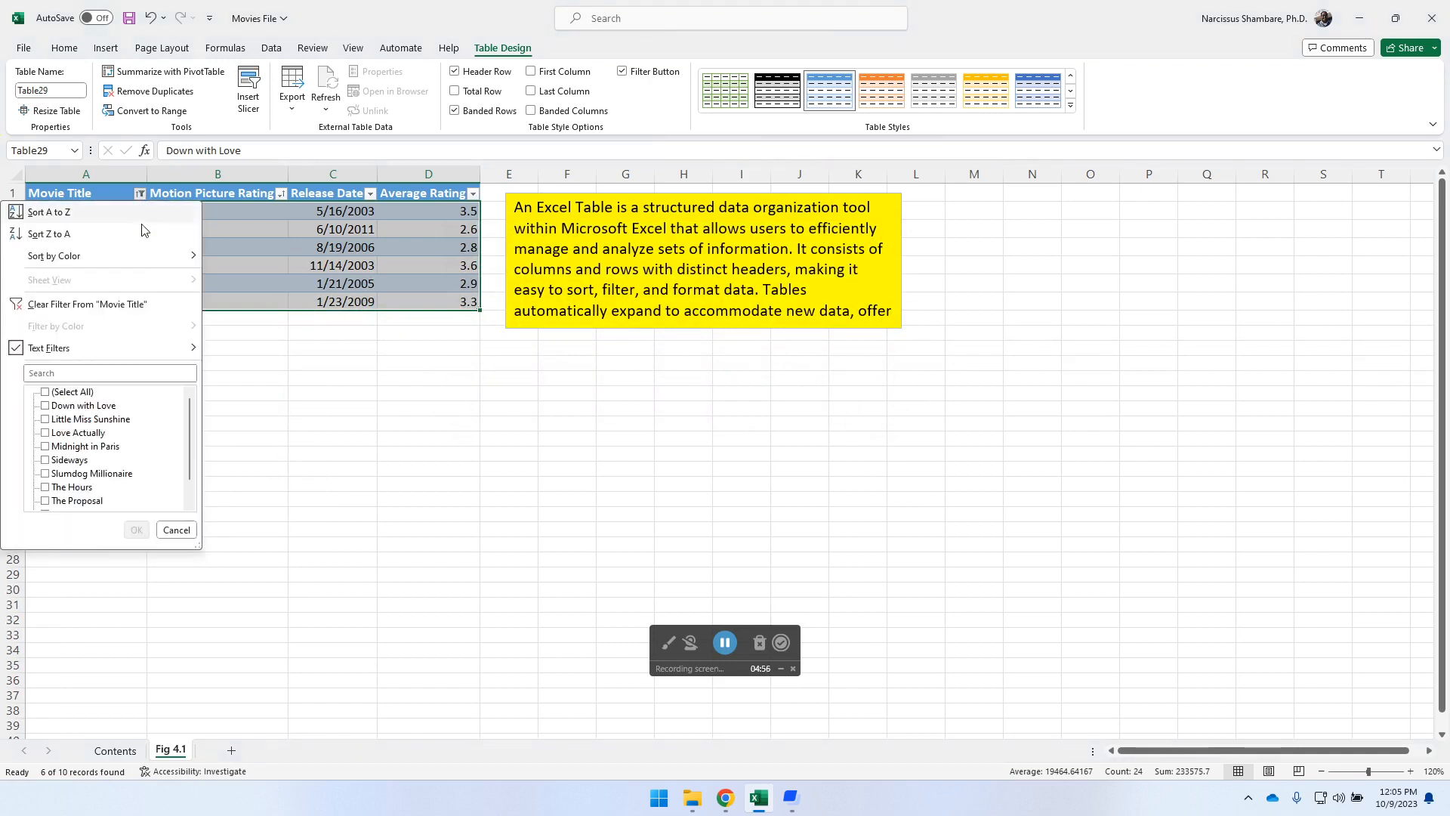
click(118, 306)
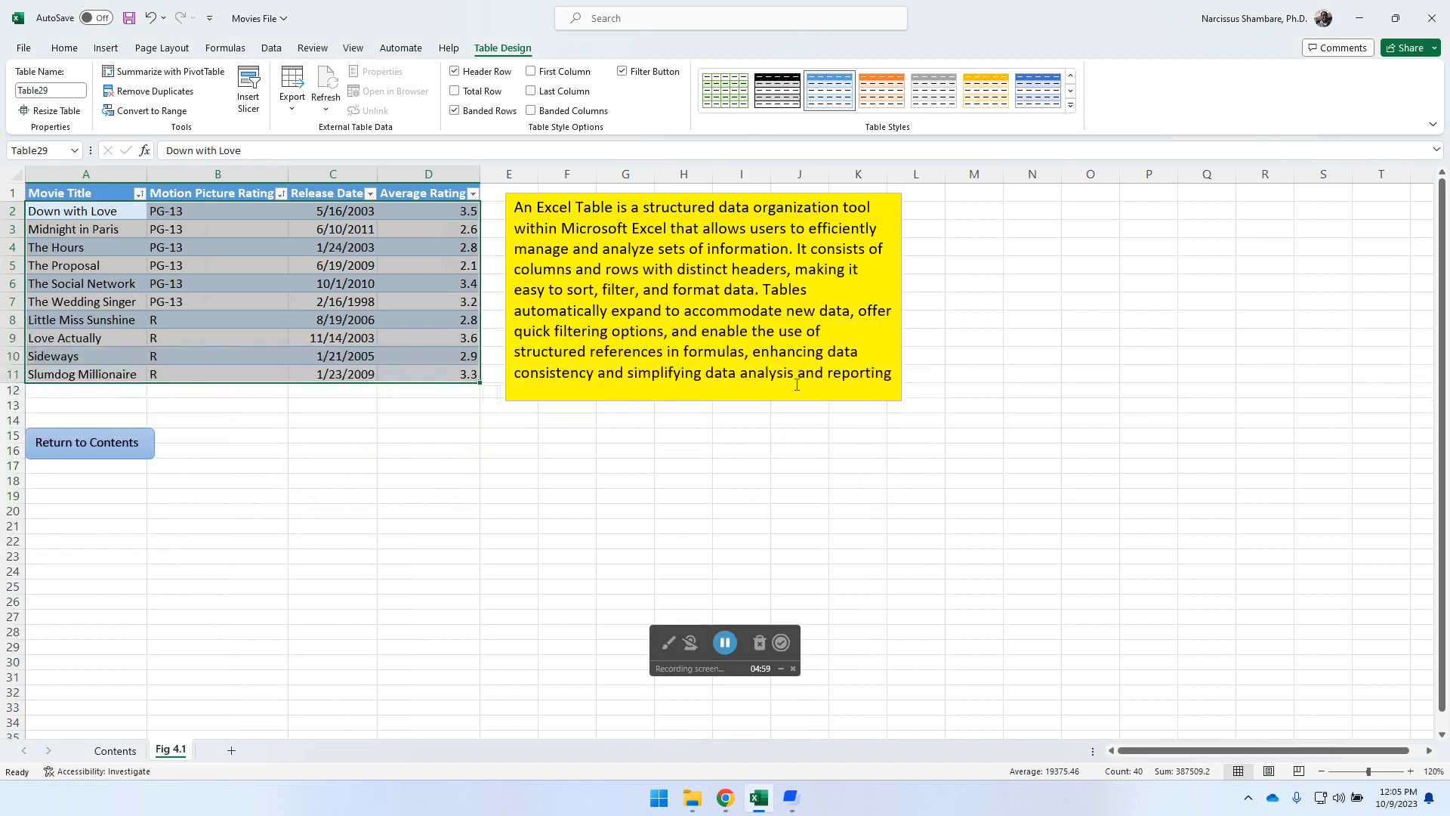
Filter the Movie Title column for titles that begin with "L", and clear that filter again.
click(139, 195)
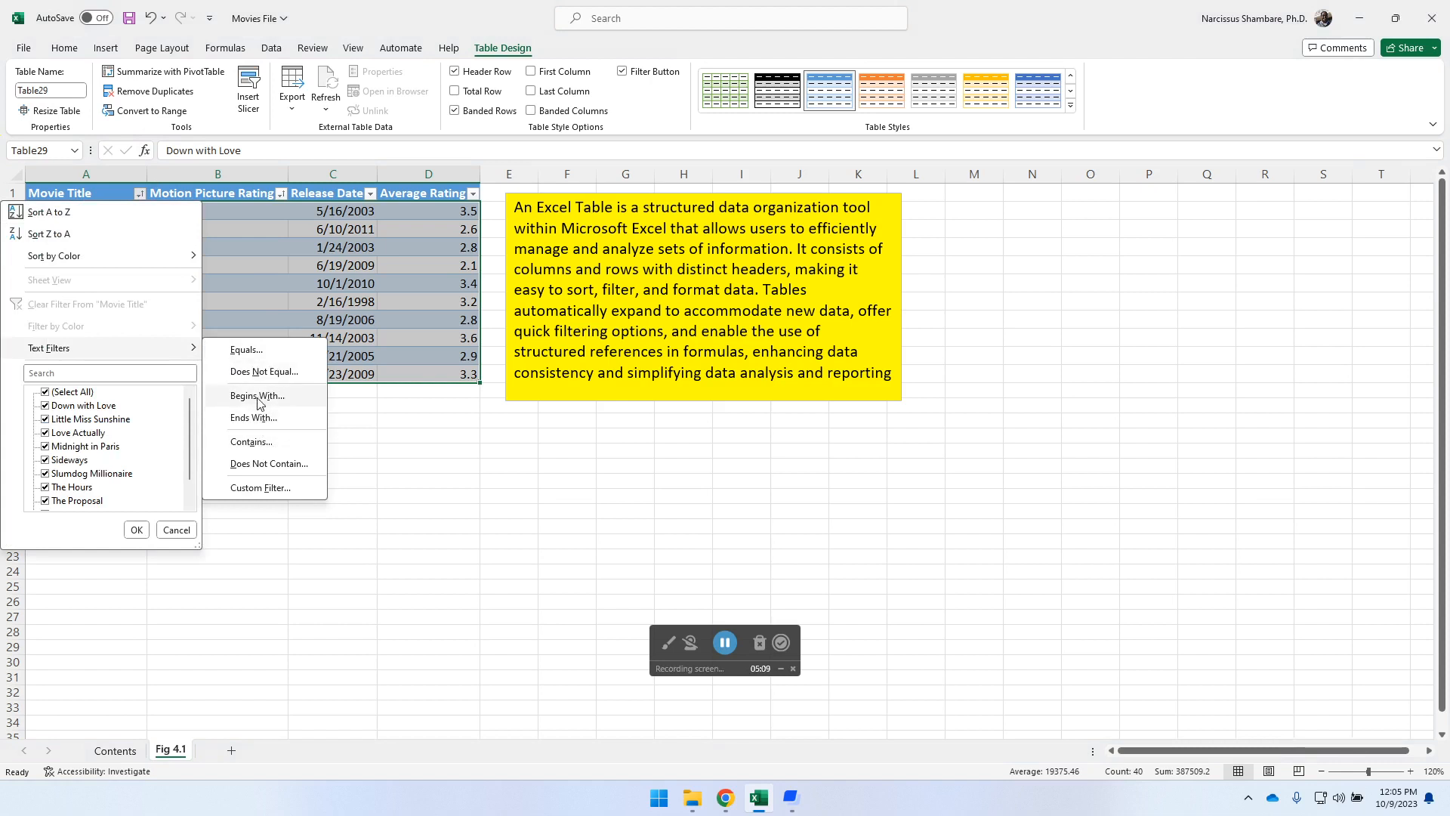
click(264, 403)
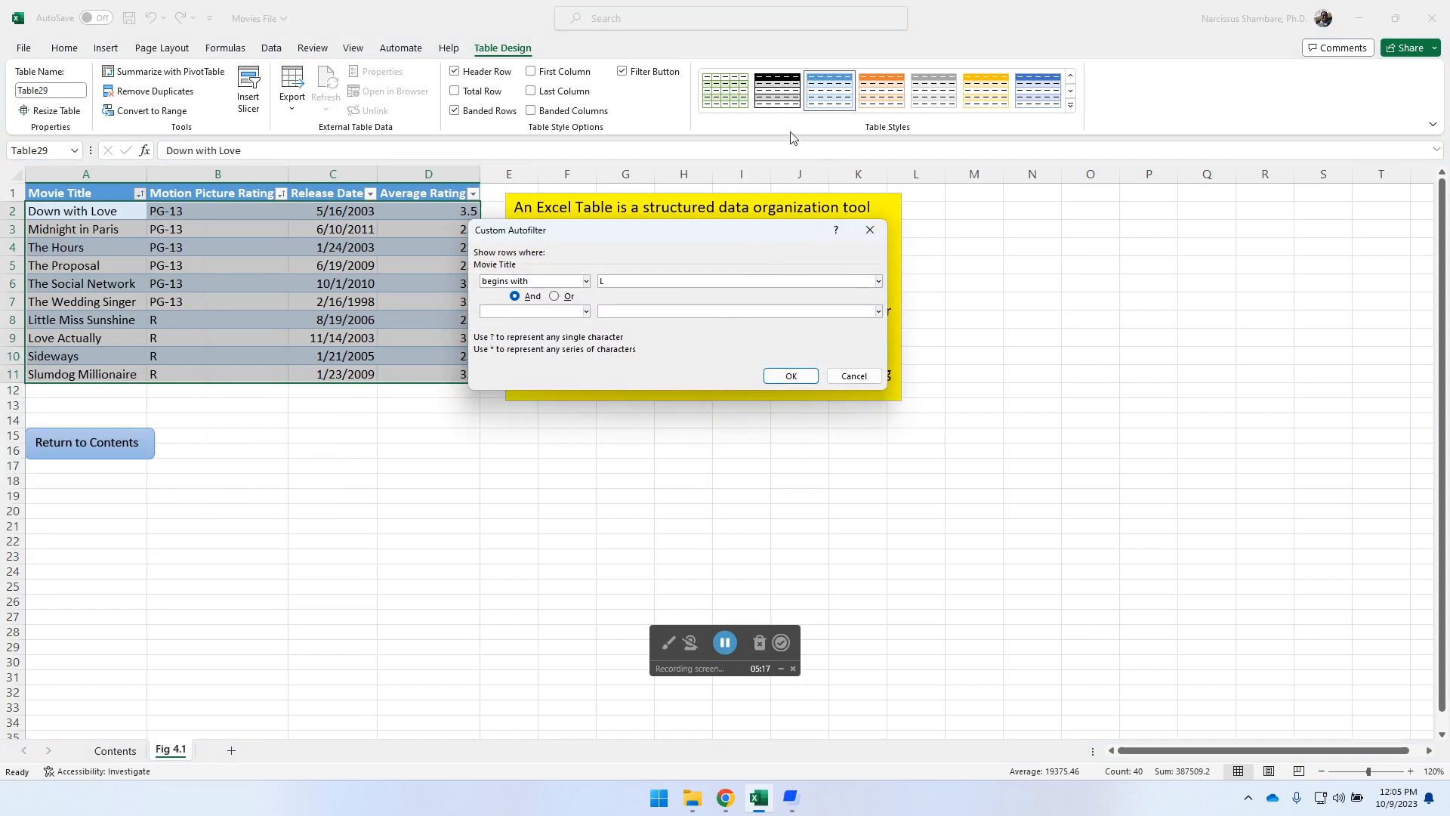
click(791, 376)
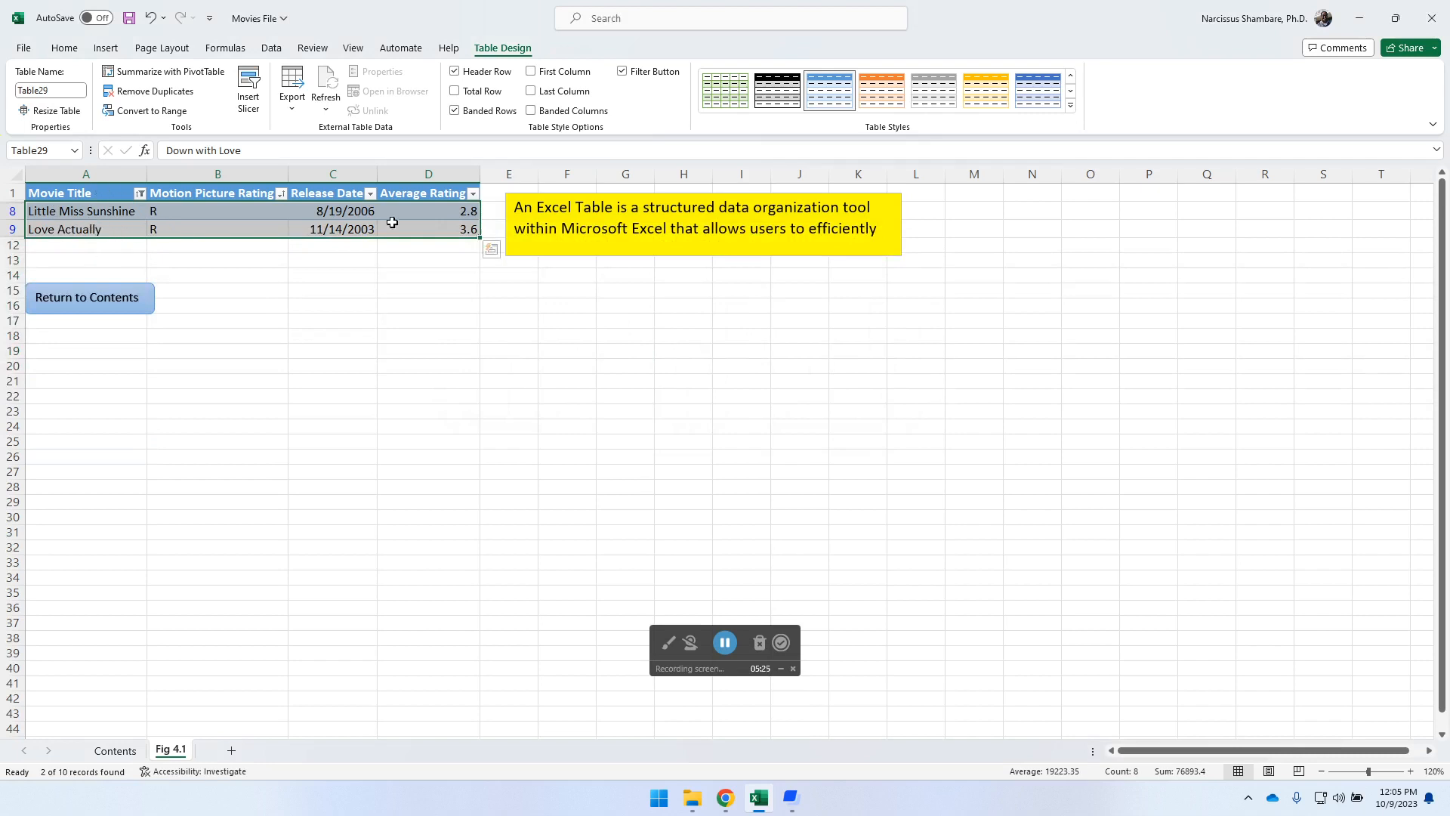
click(140, 193)
click(119, 306)
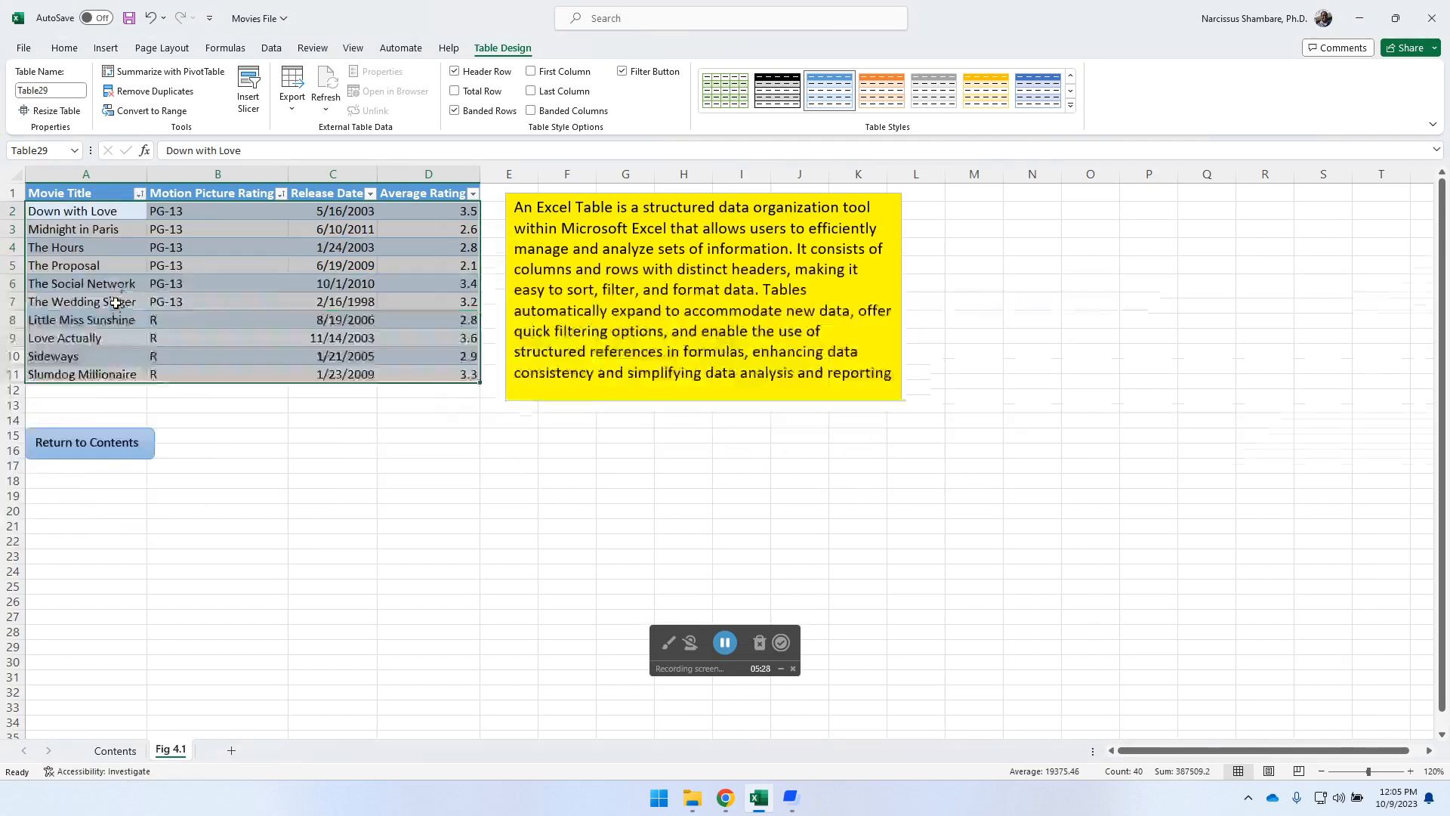
Filter the Movie Title column for titles that end with "s", and clear that filter again.
click(140, 194)
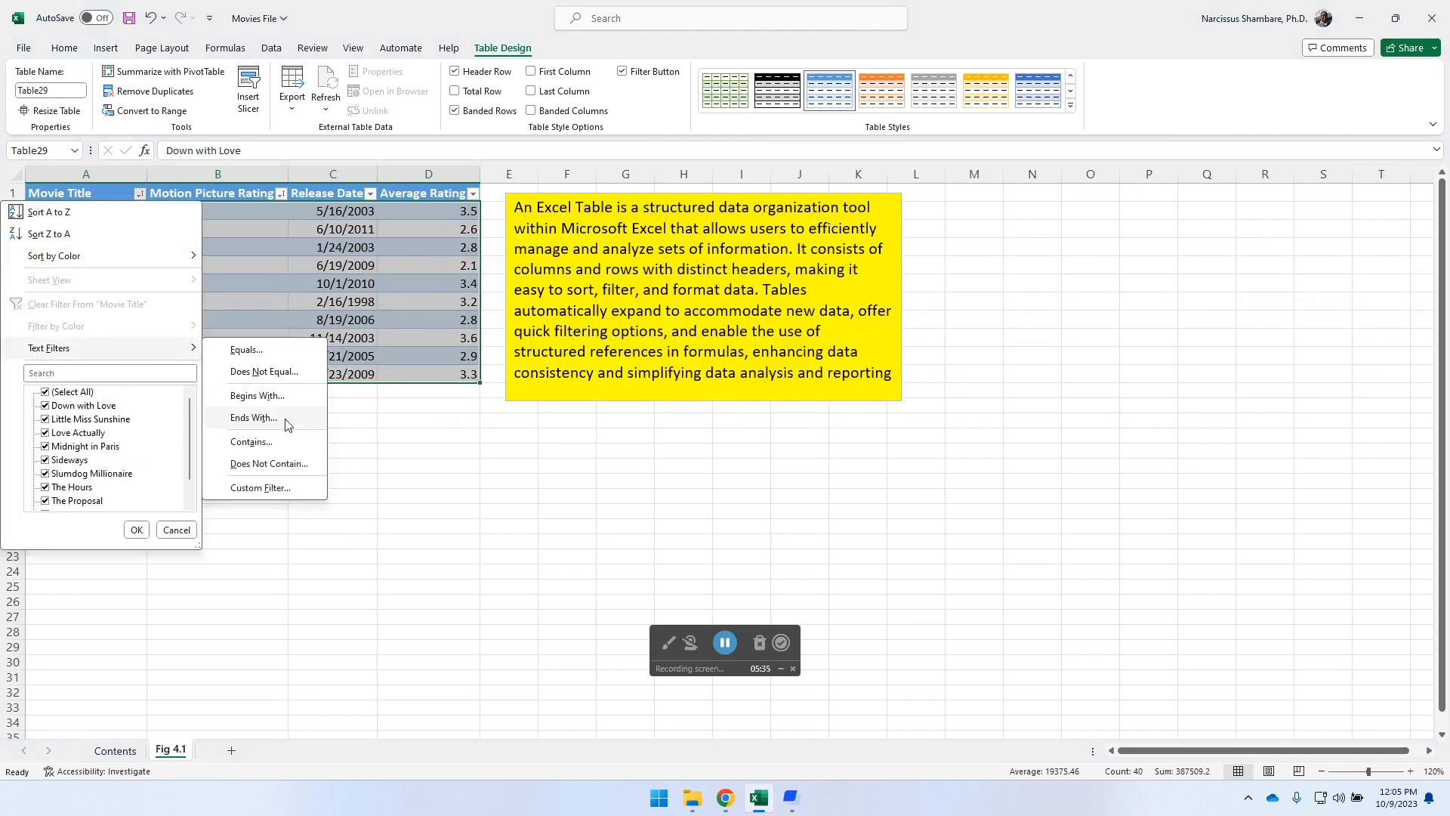
click(263, 420)
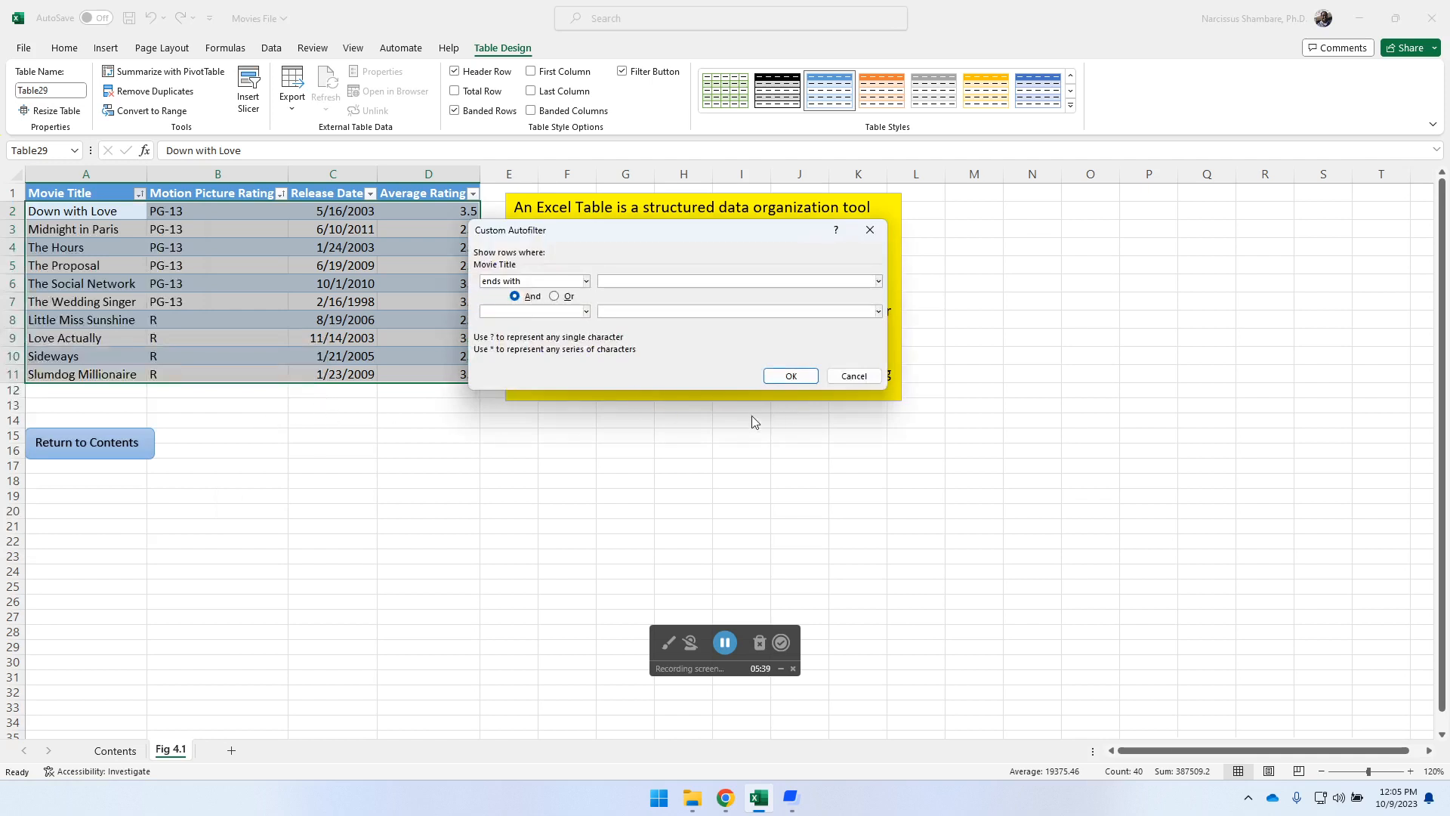
text(e)
click(789, 371)
click(791, 376)
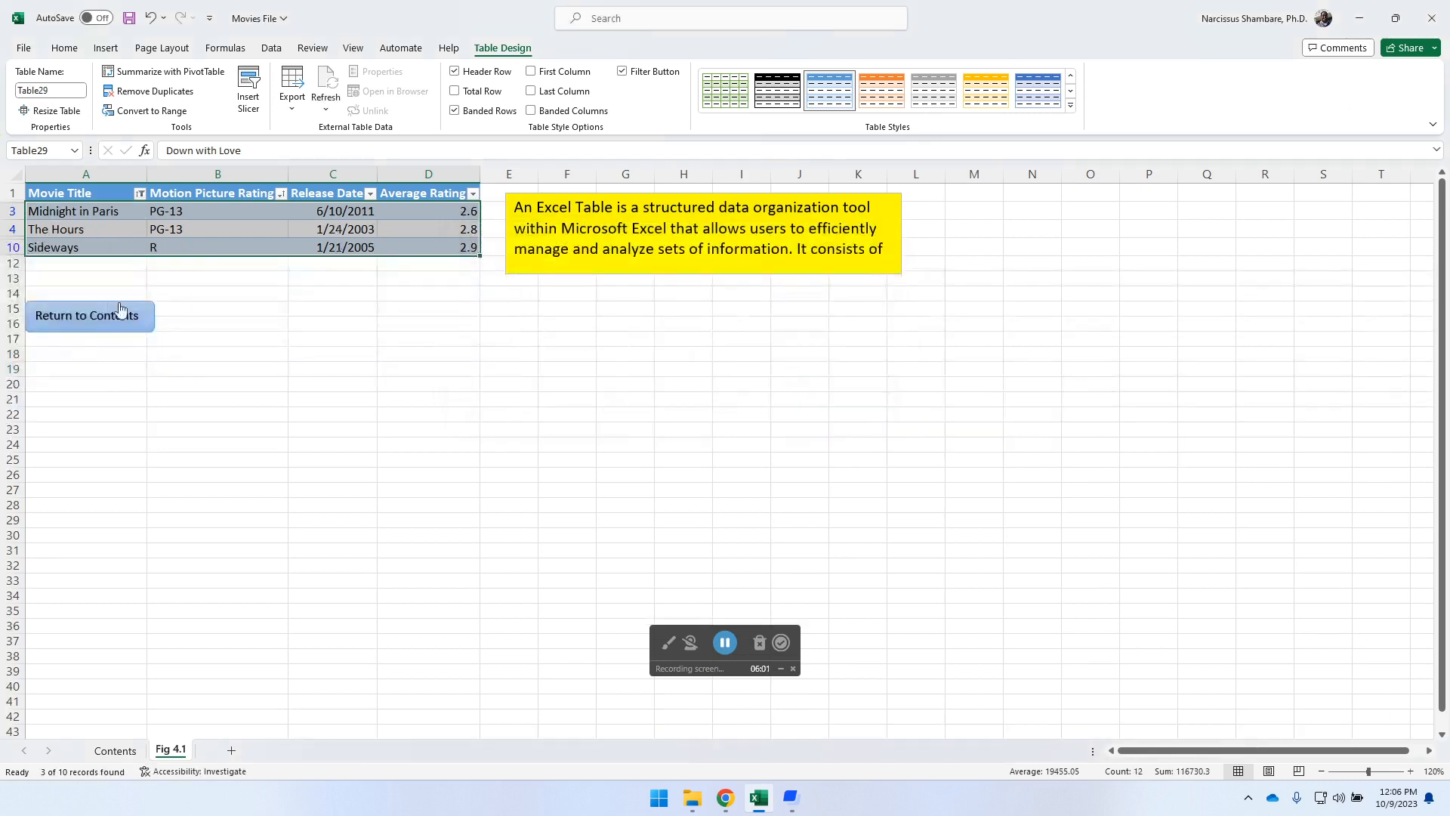
click(140, 193)
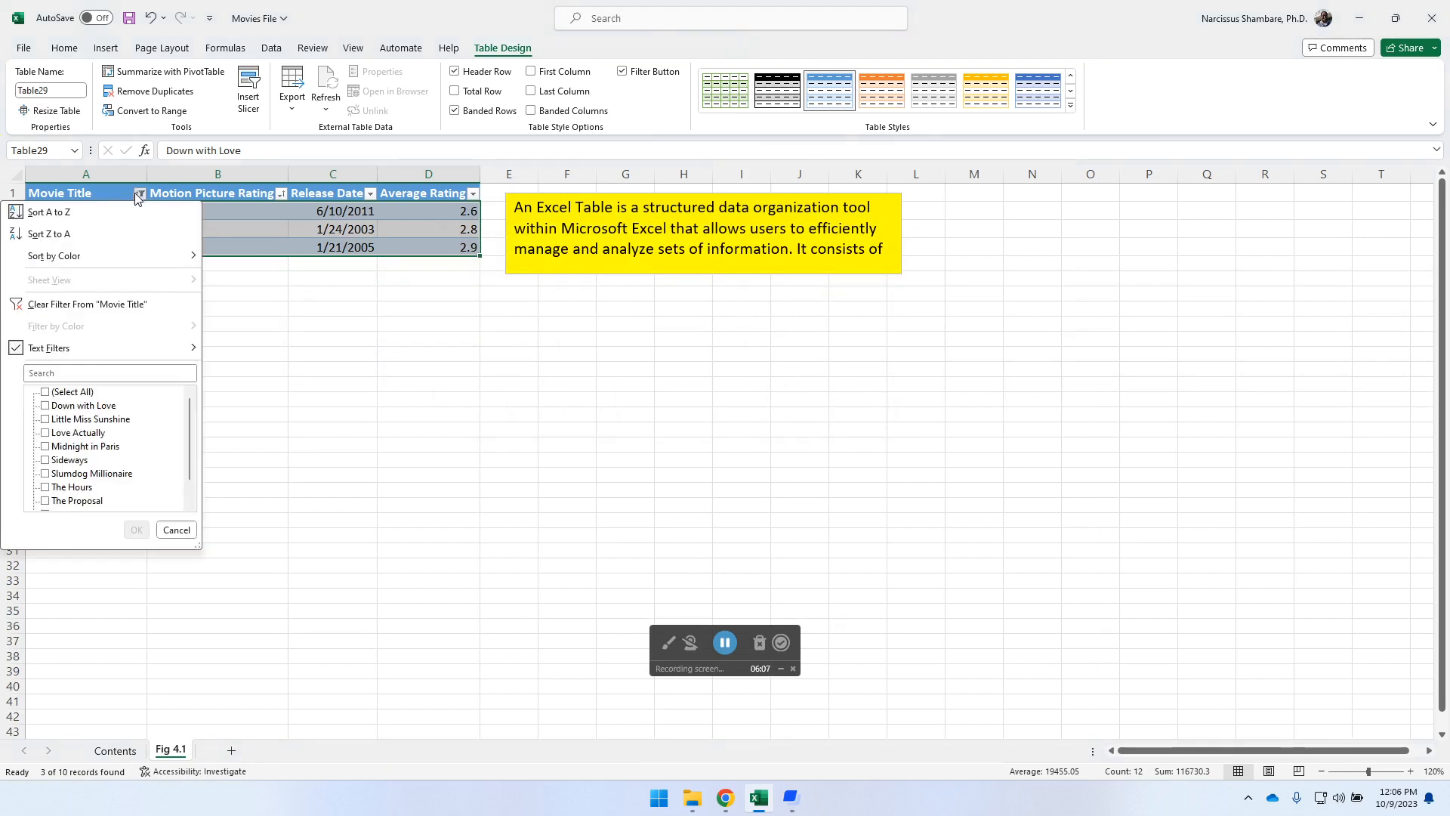
click(111, 304)
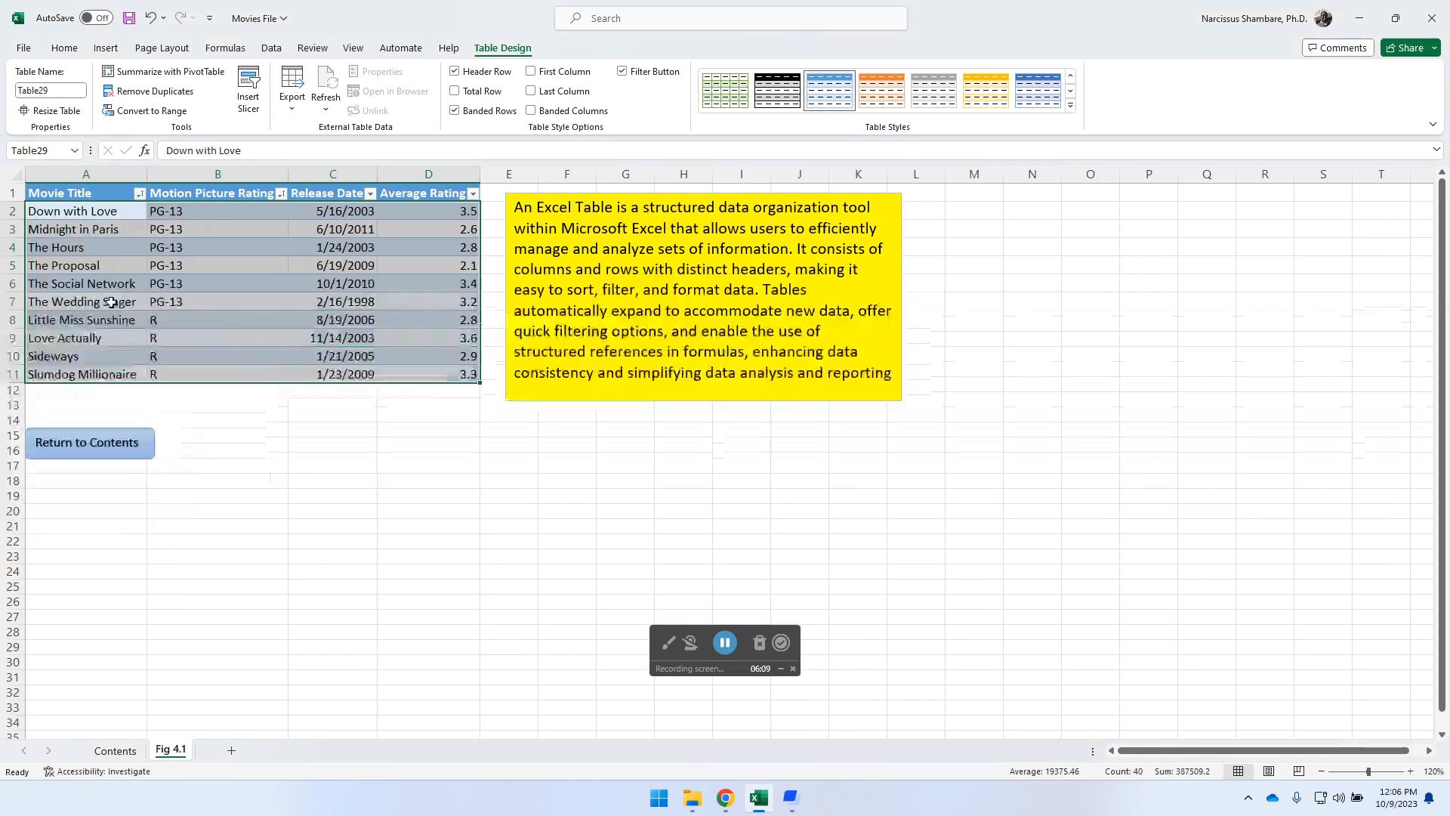
Filter the Movie Title column to only Love Actually, Sideways, The Hours and The Proposal, and clear that filter again.
click(140, 194)
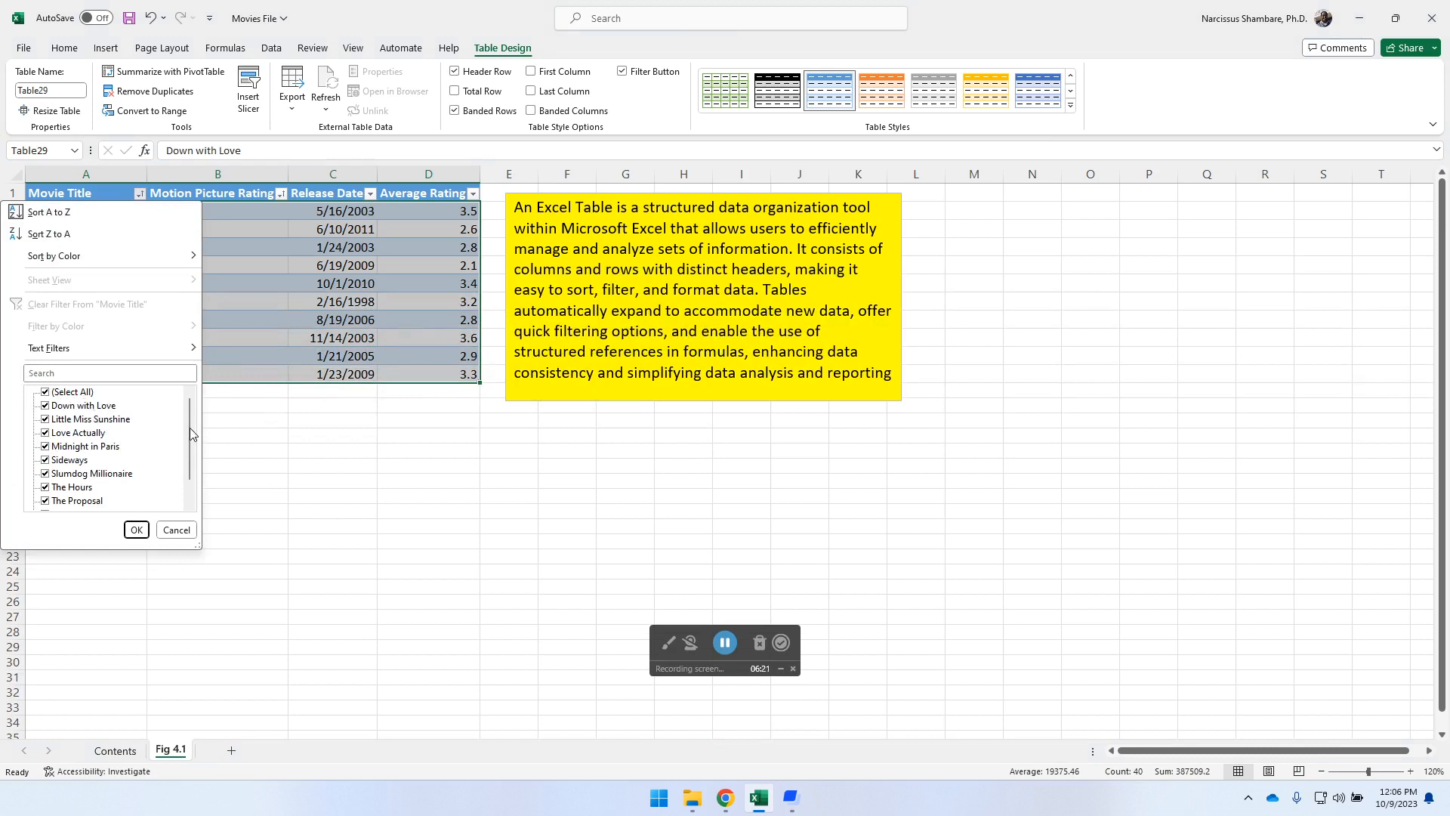
click(45, 392)
click(47, 433)
click(45, 433)
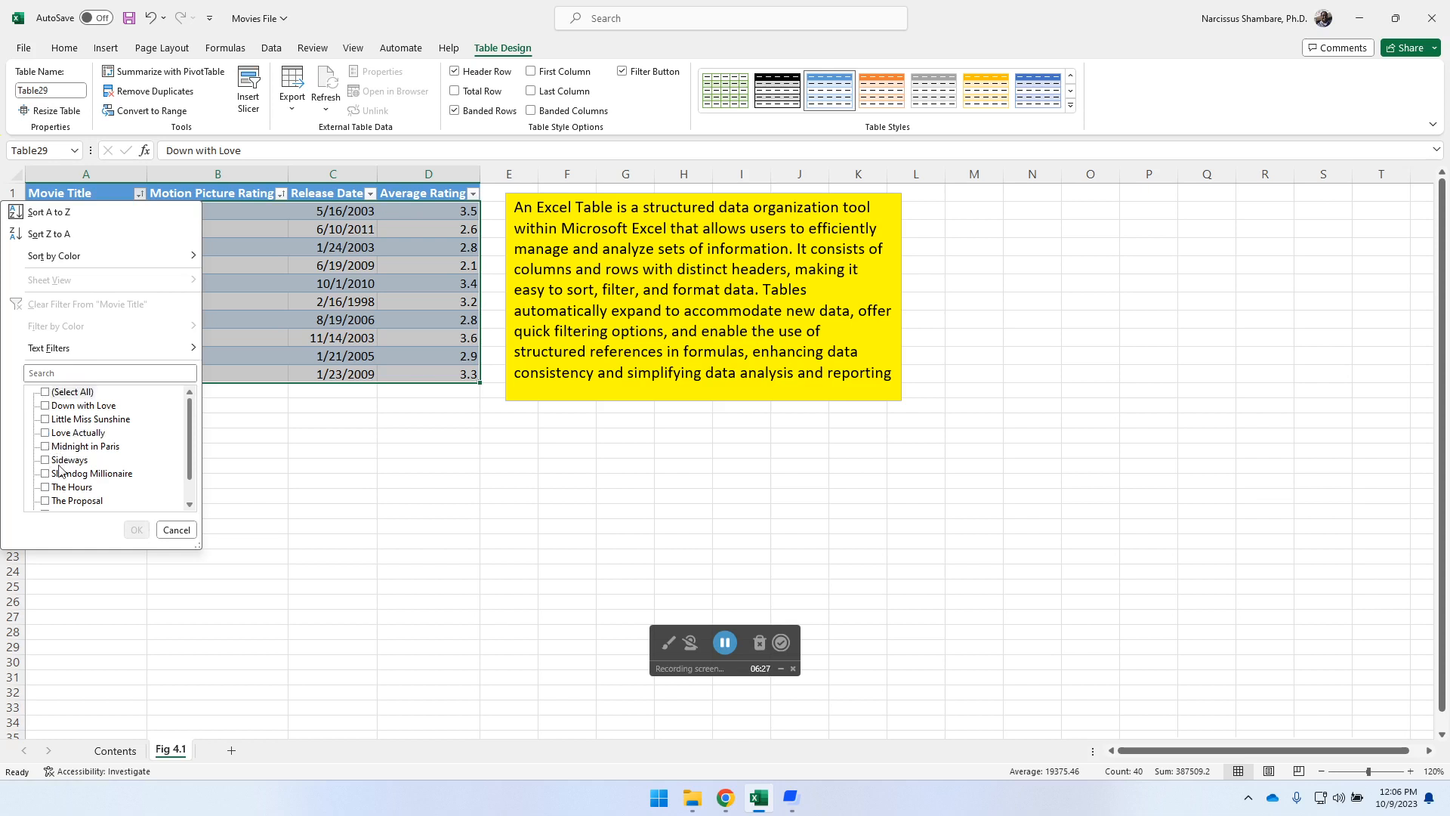
click(46, 434)
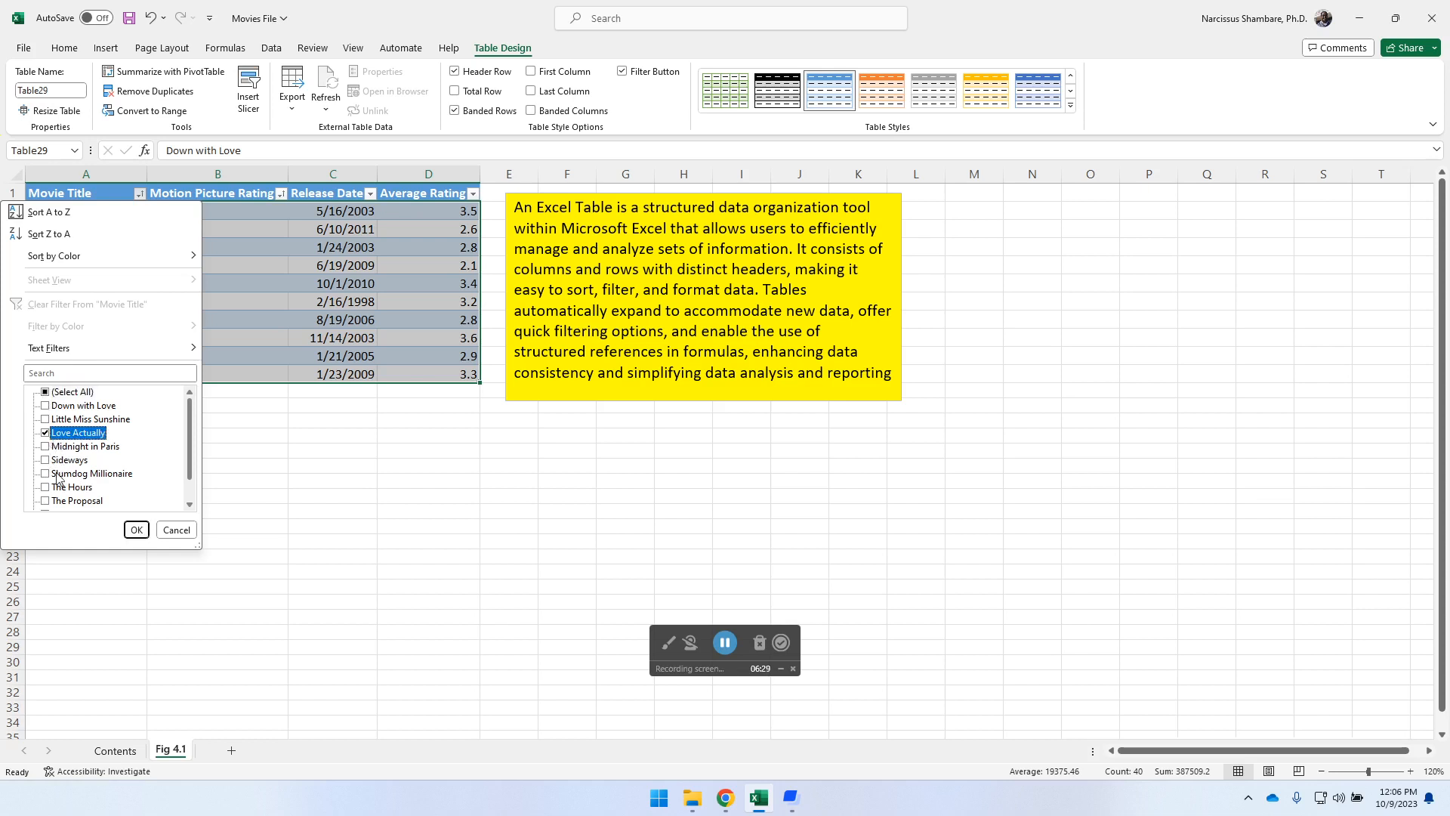
click(47, 461)
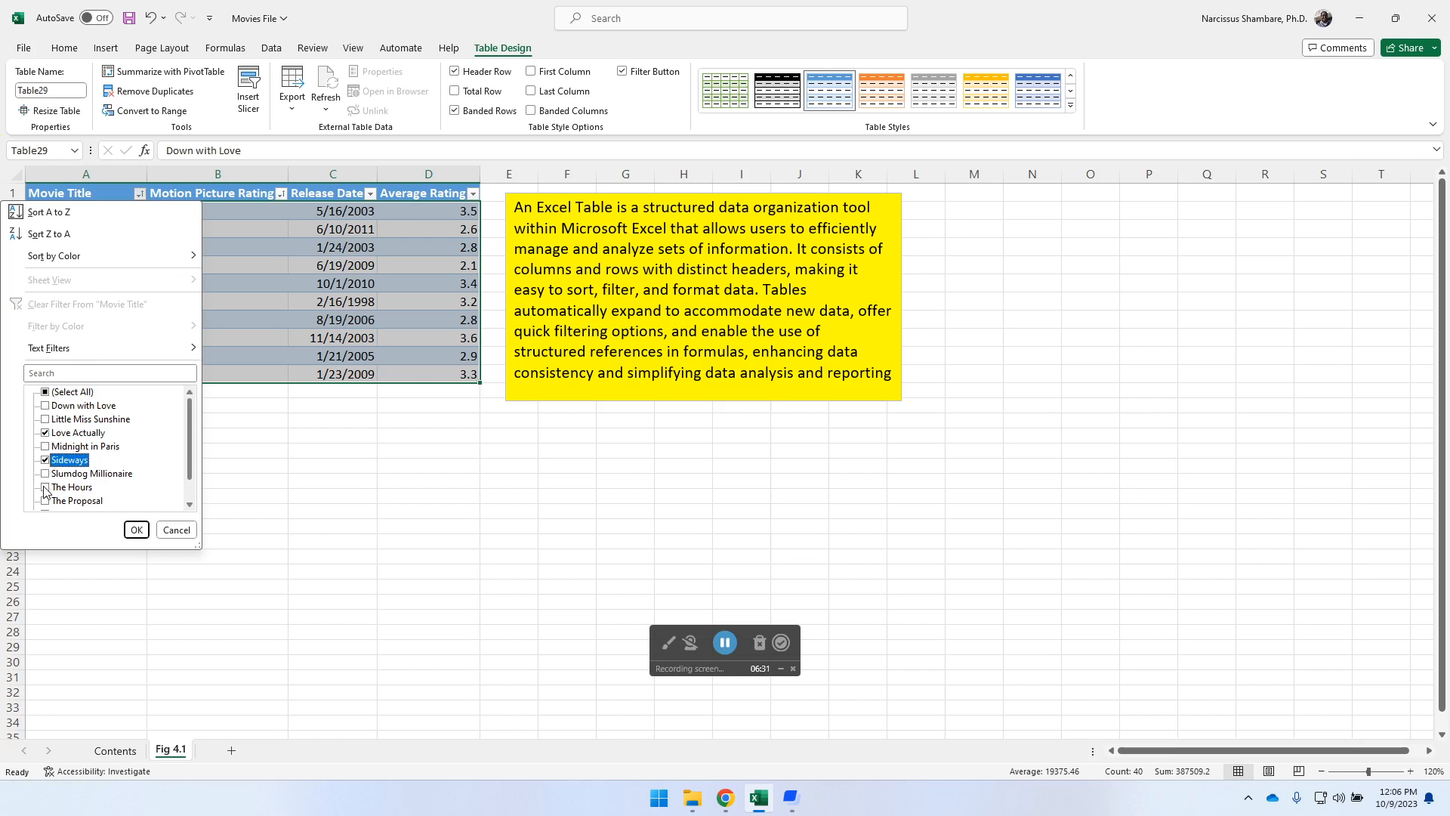
click(45, 488)
click(46, 502)
click(136, 529)
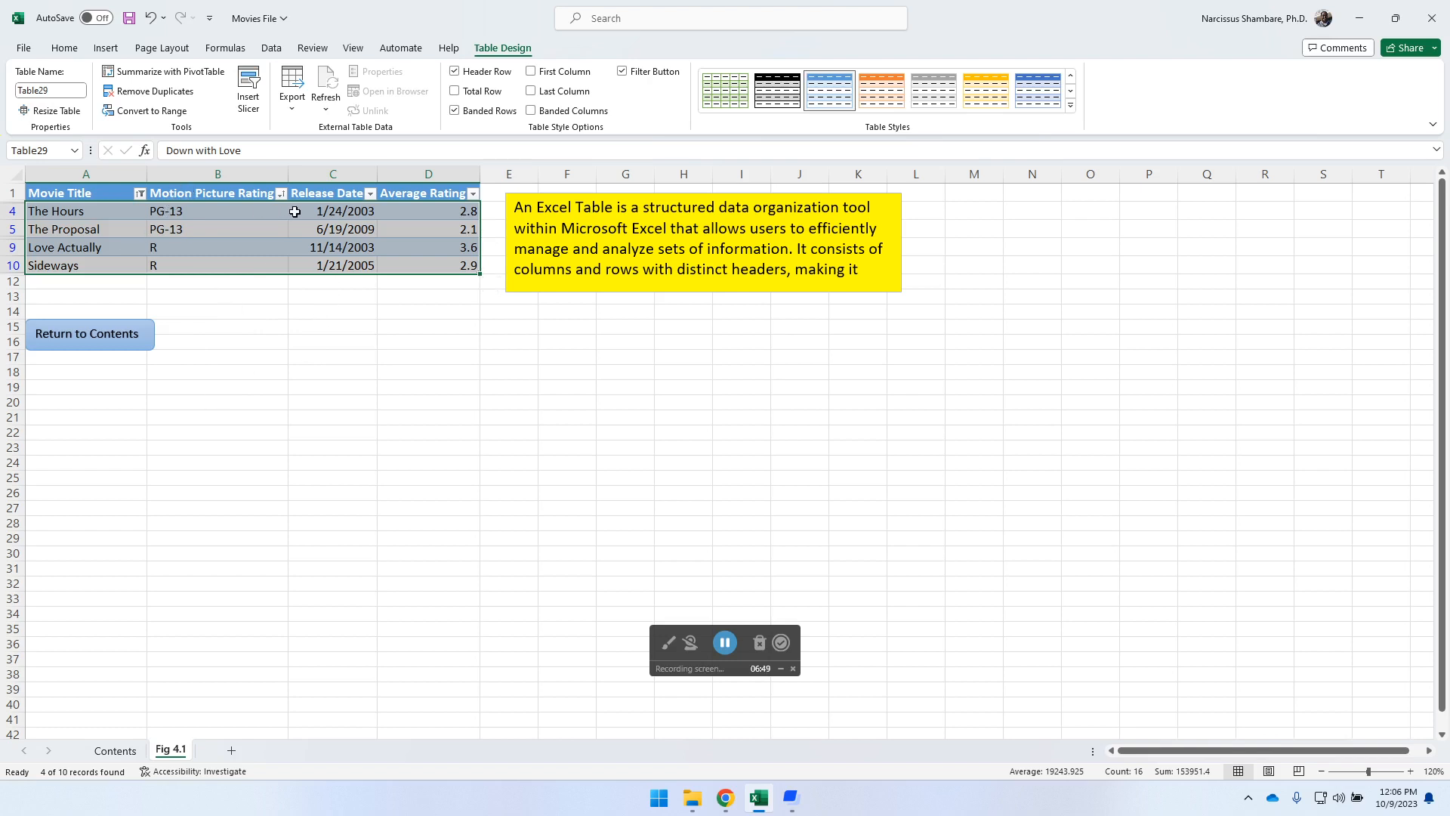
click(139, 194)
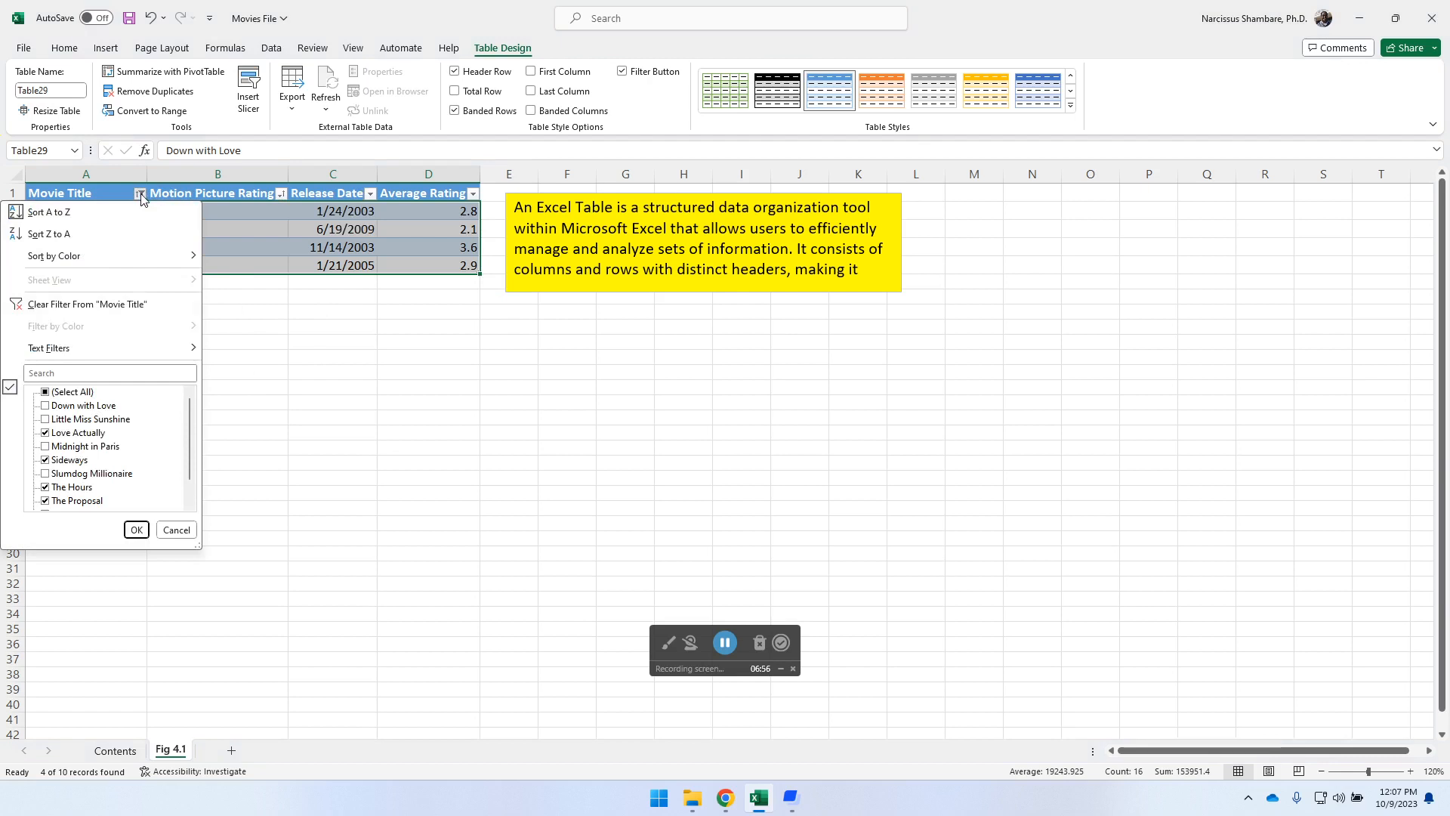
click(83, 305)
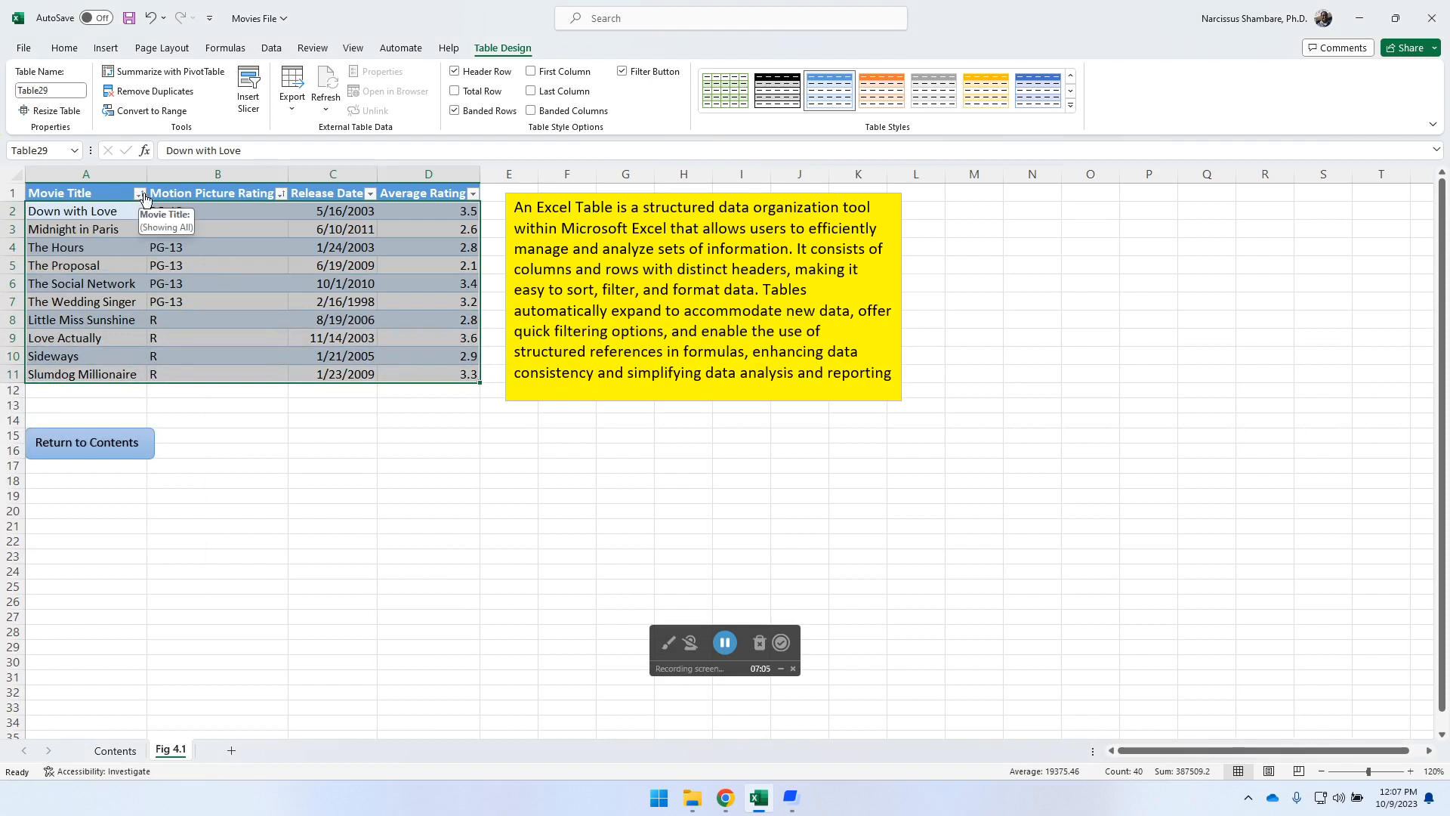
Filter the Release Date column to only the years 2006, 2005 and 2003, and clear that filter again.
click(371, 194)
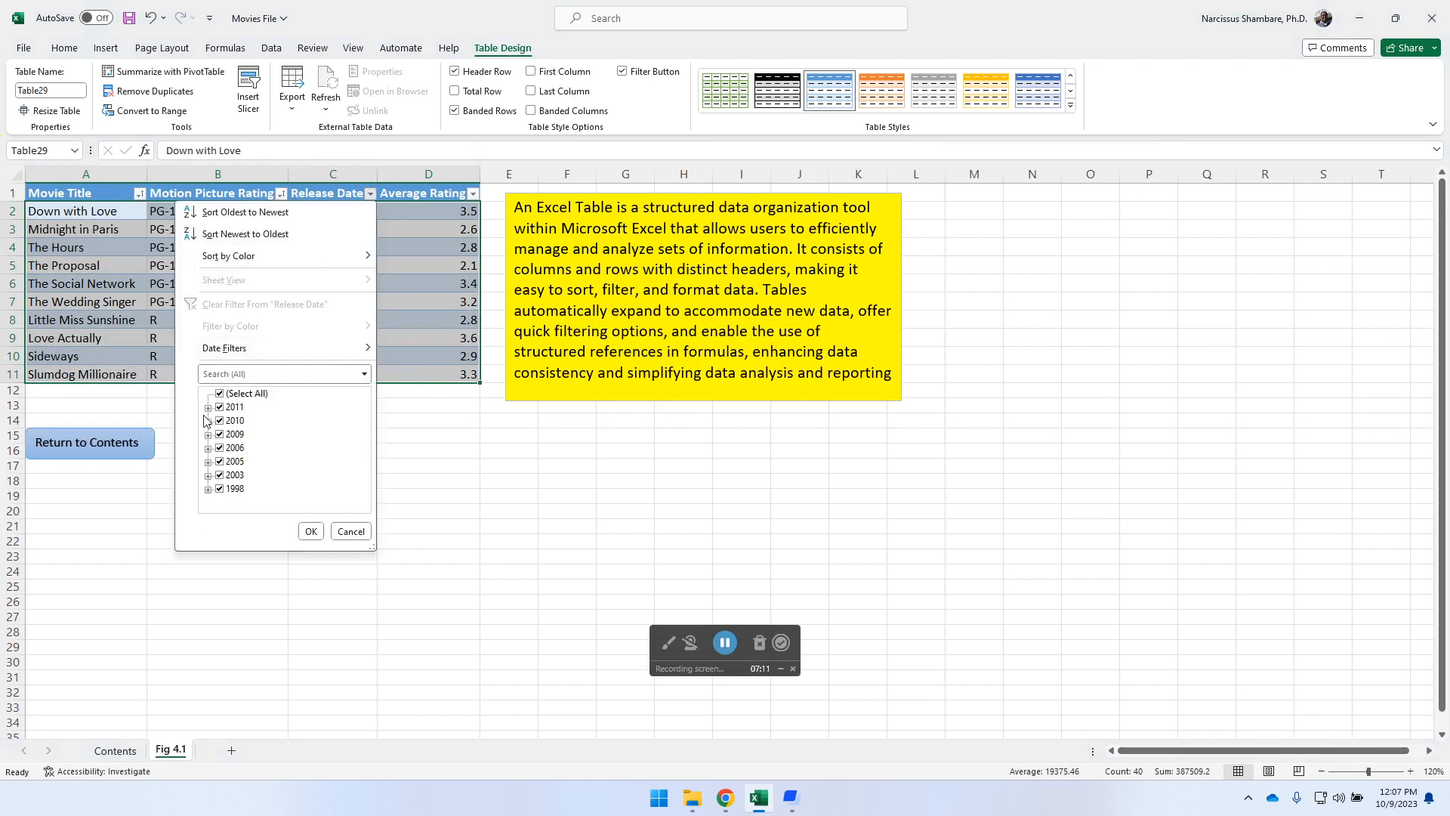
mouse_move(254, 266)
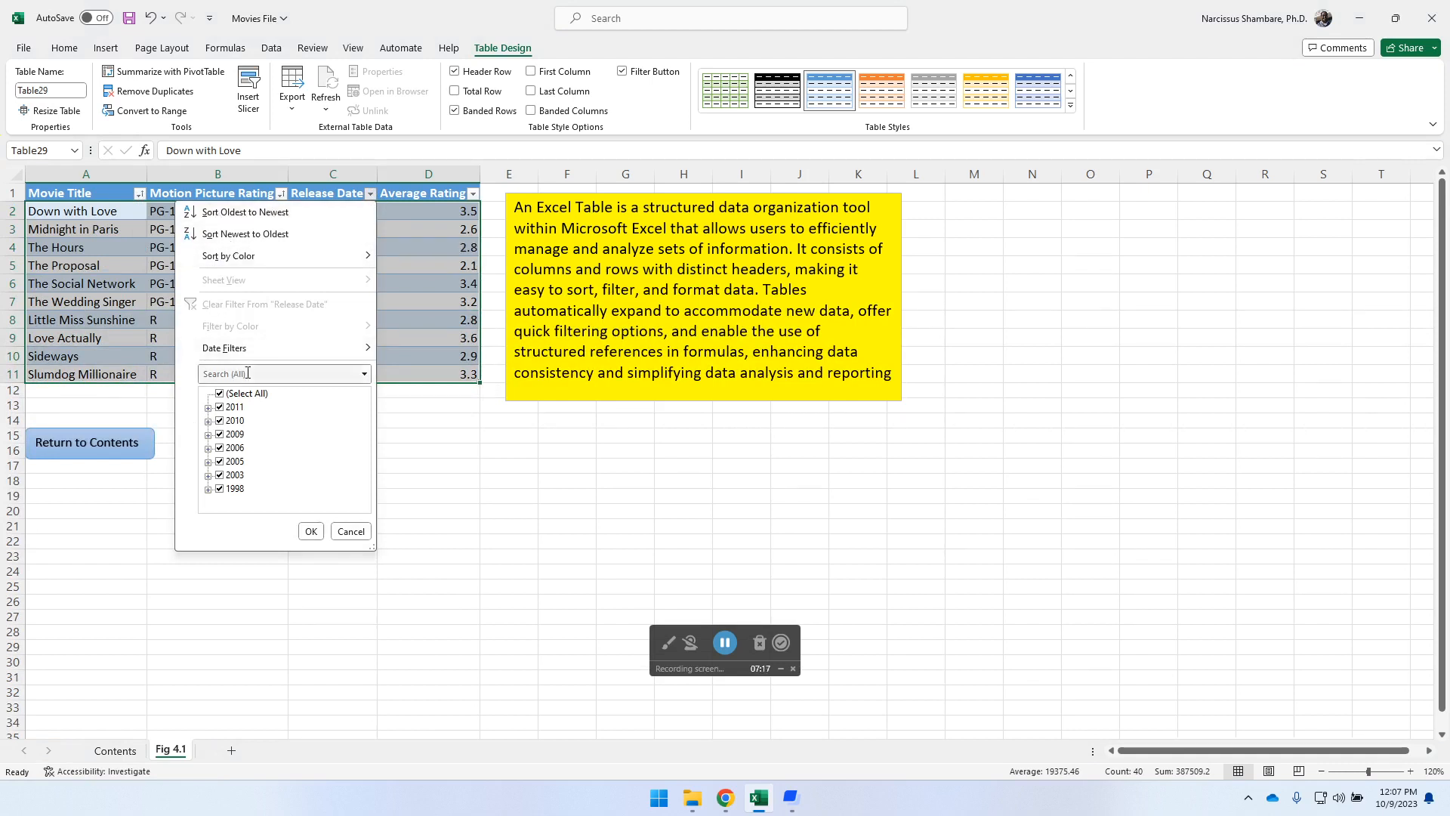
mouse_move(249, 352)
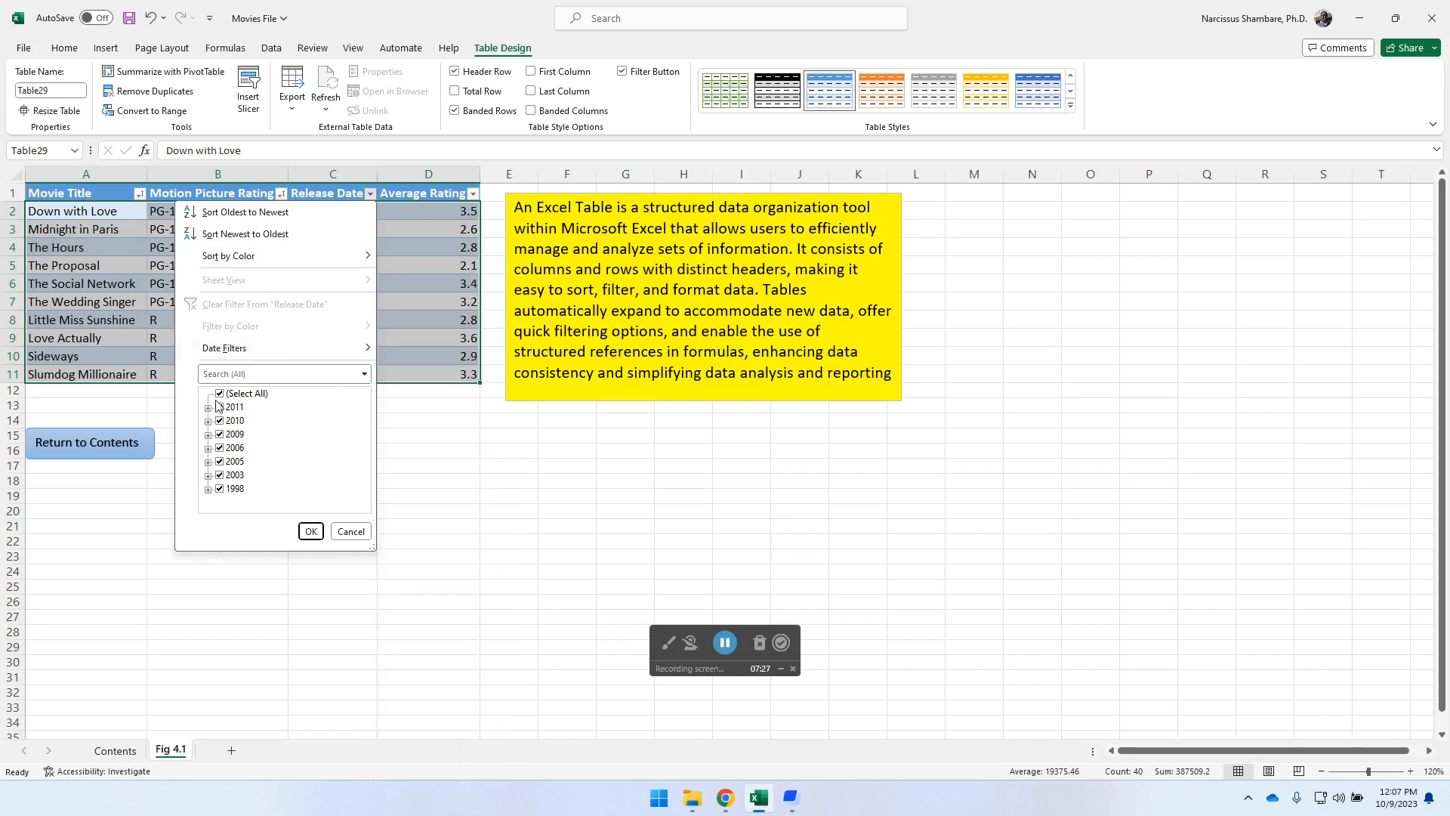
click(219, 394)
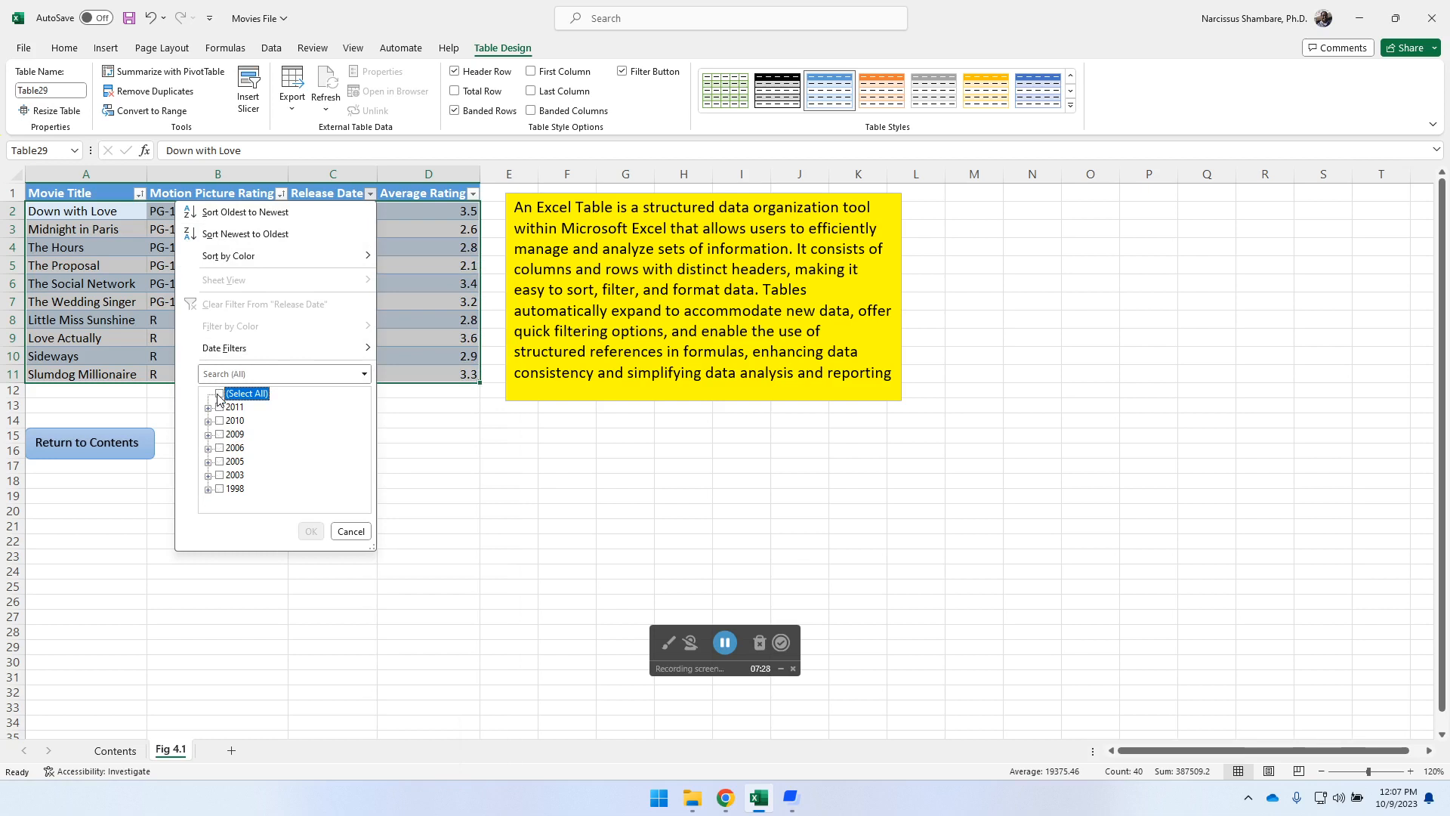
click(219, 448)
click(218, 461)
click(220, 475)
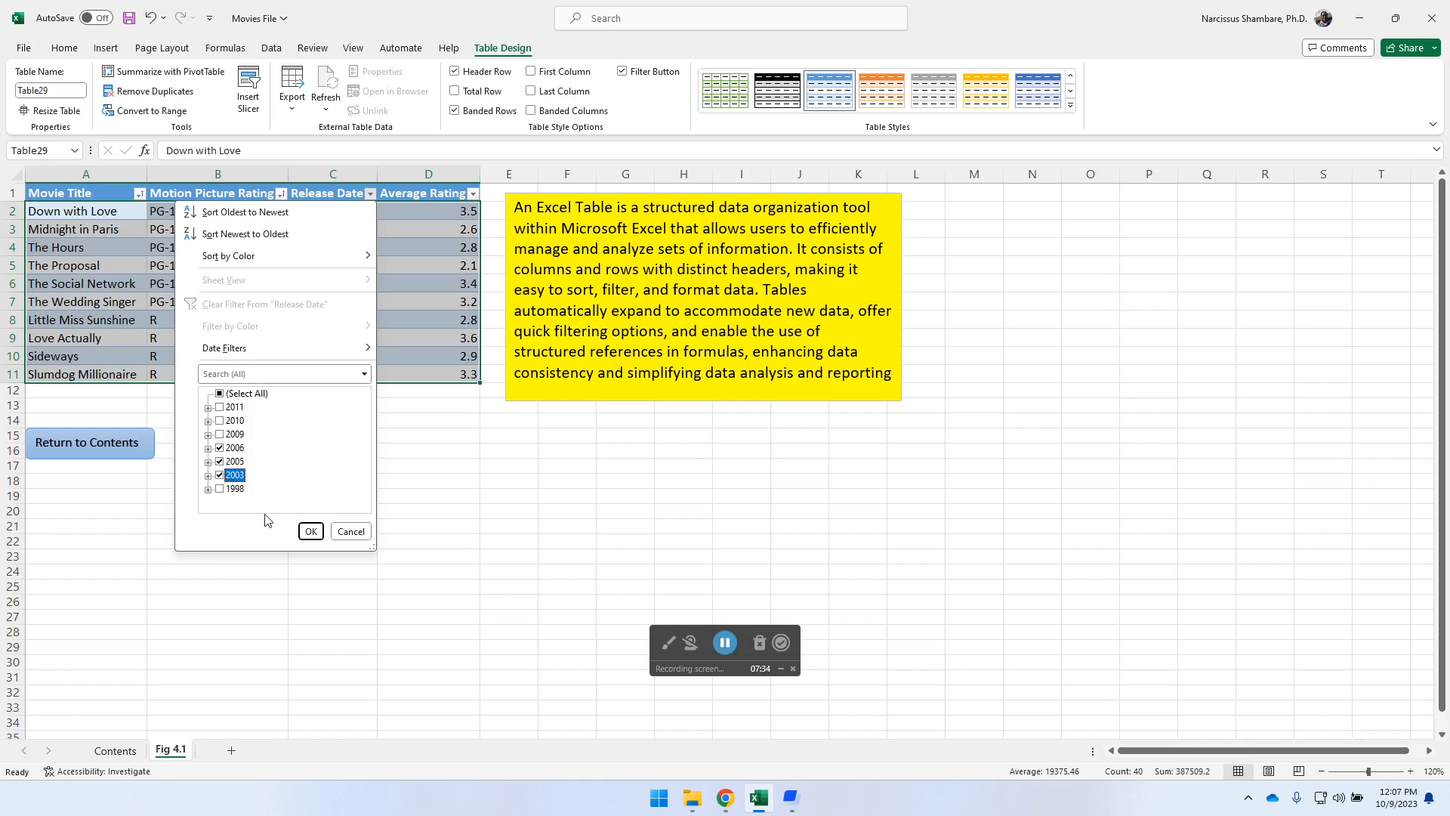
click(311, 532)
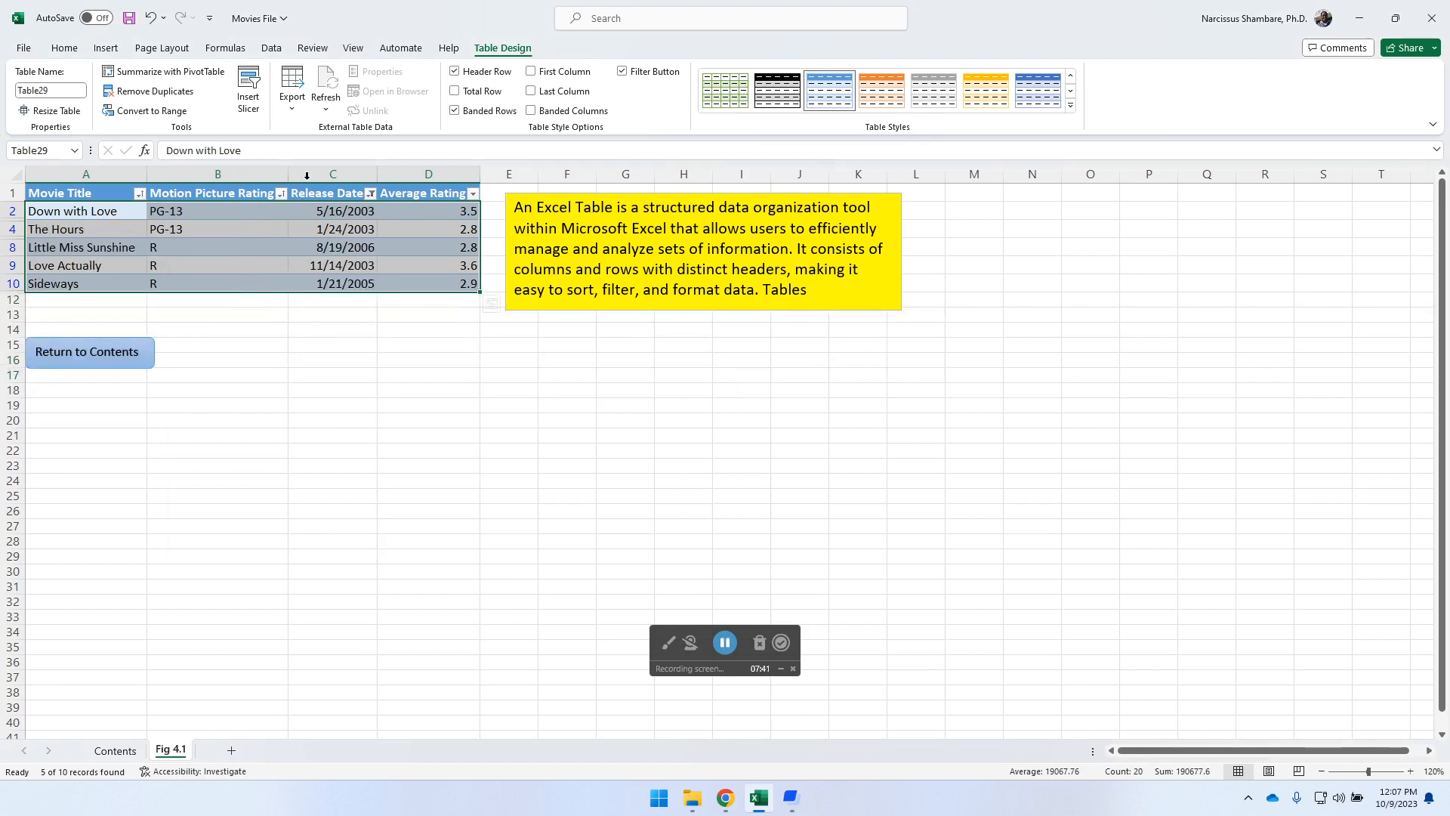
click(364, 198)
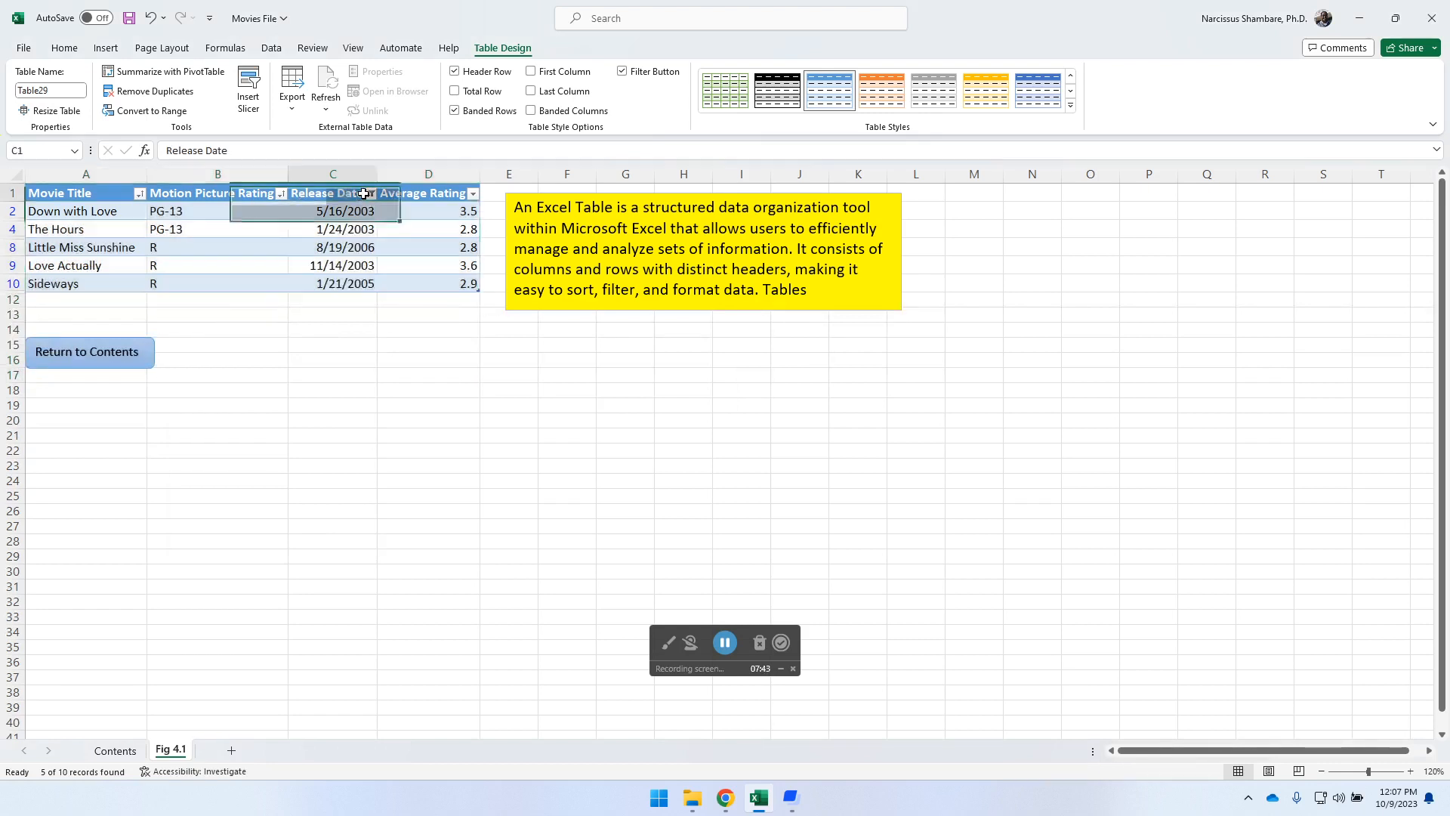
click(371, 194)
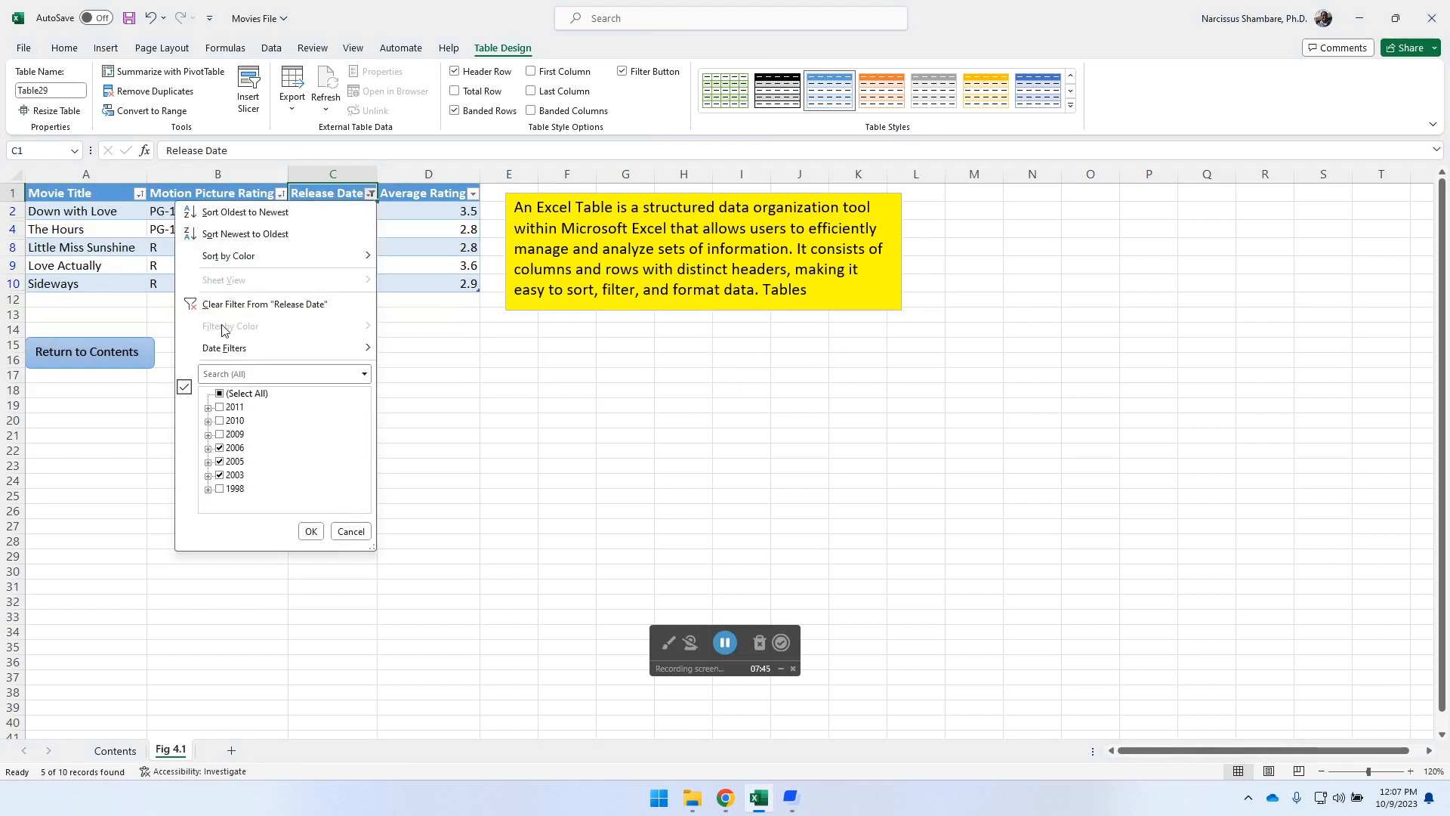
click(253, 296)
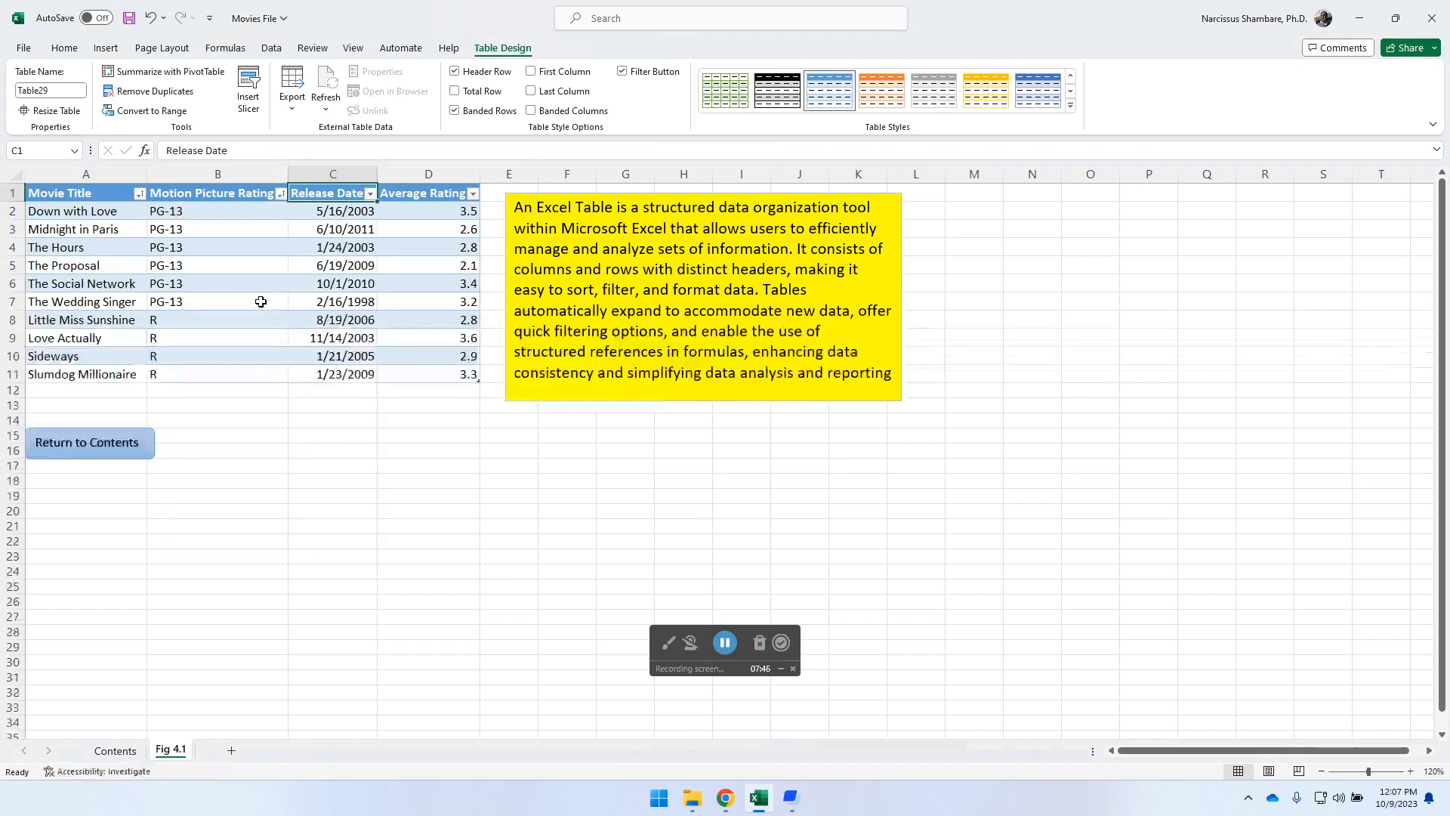
Apply the Year to Date date filter to the Release Date column, and clear that filter again.
click(371, 194)
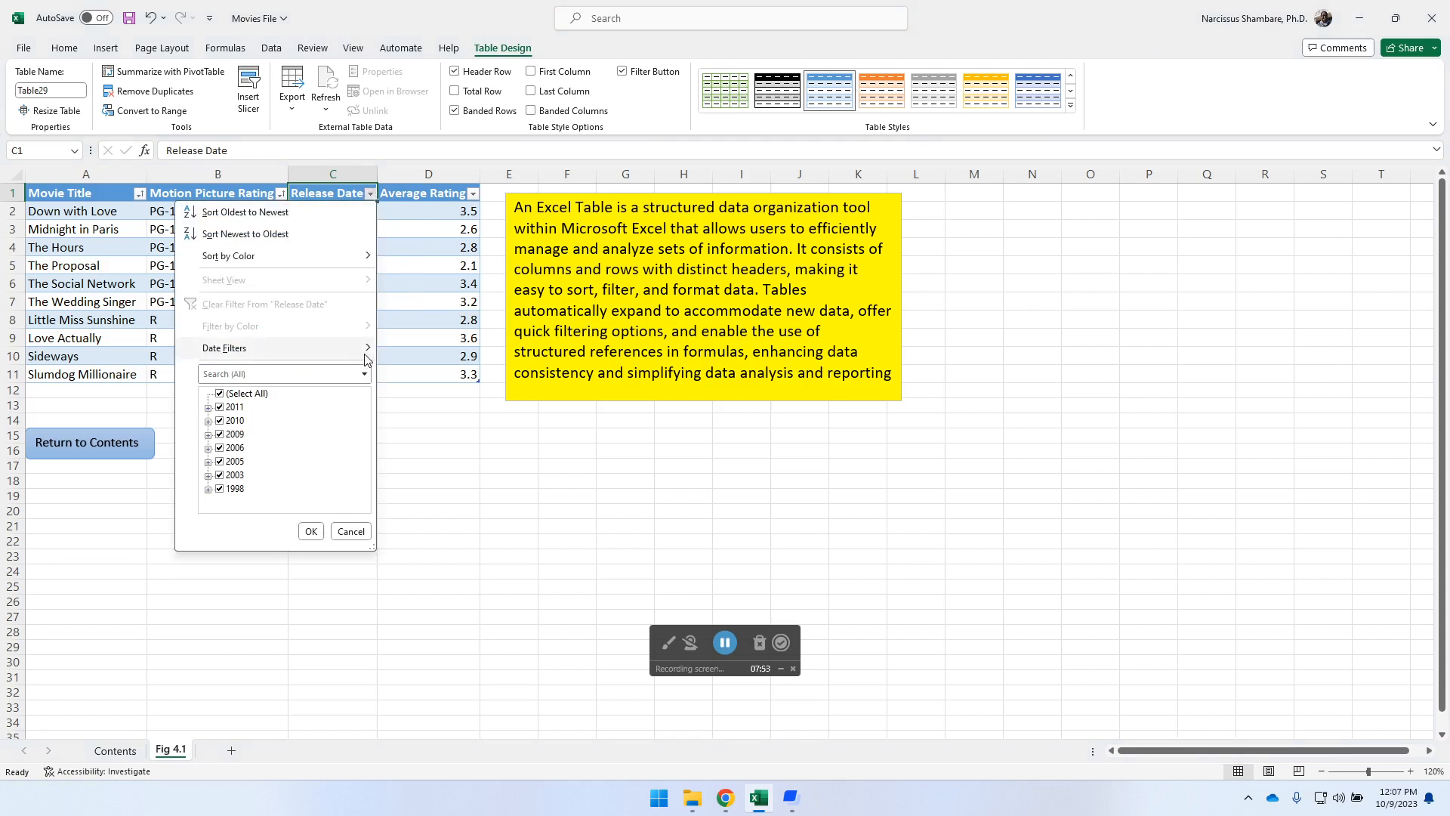
mouse_move(367, 355)
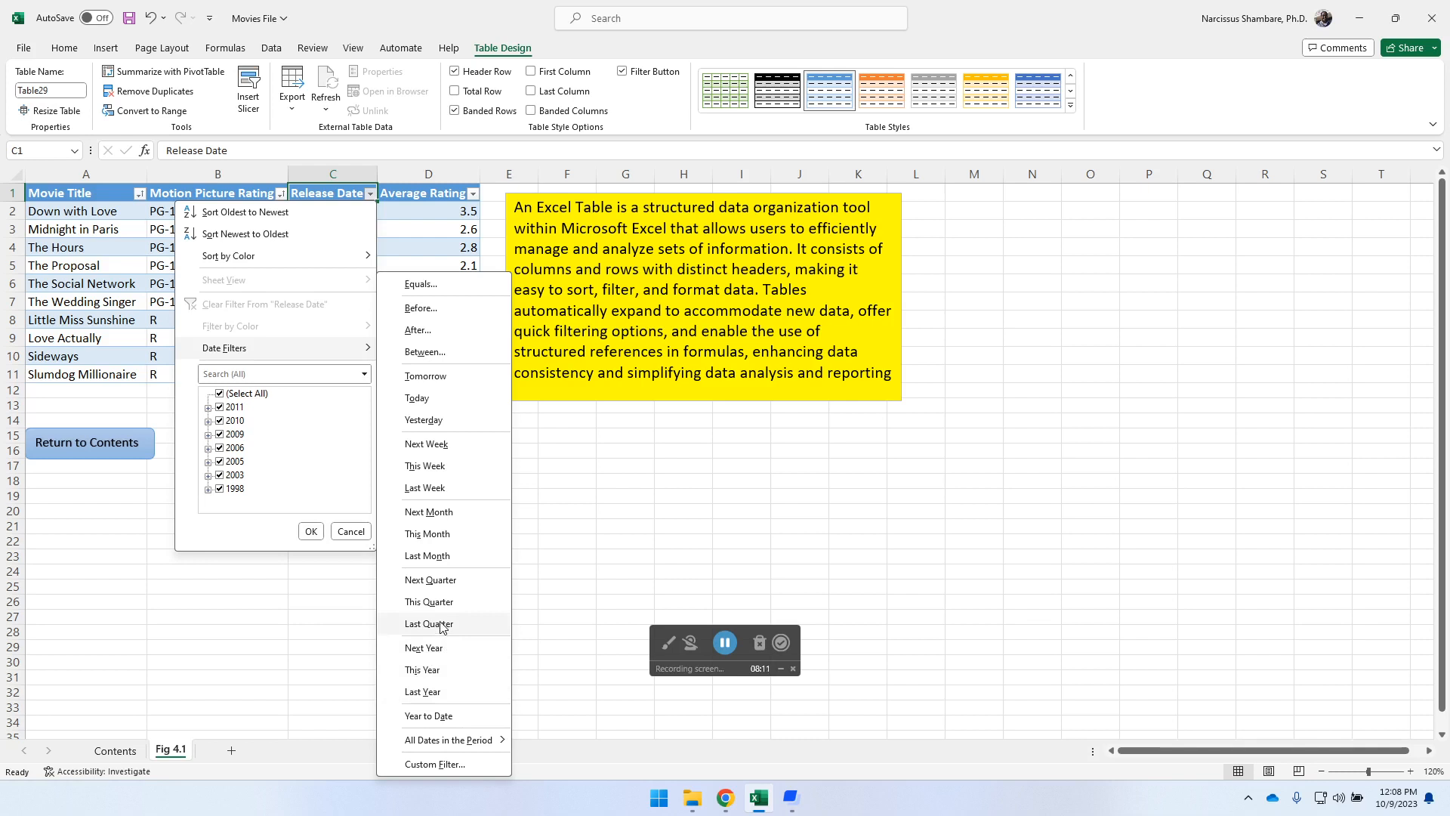
click(441, 715)
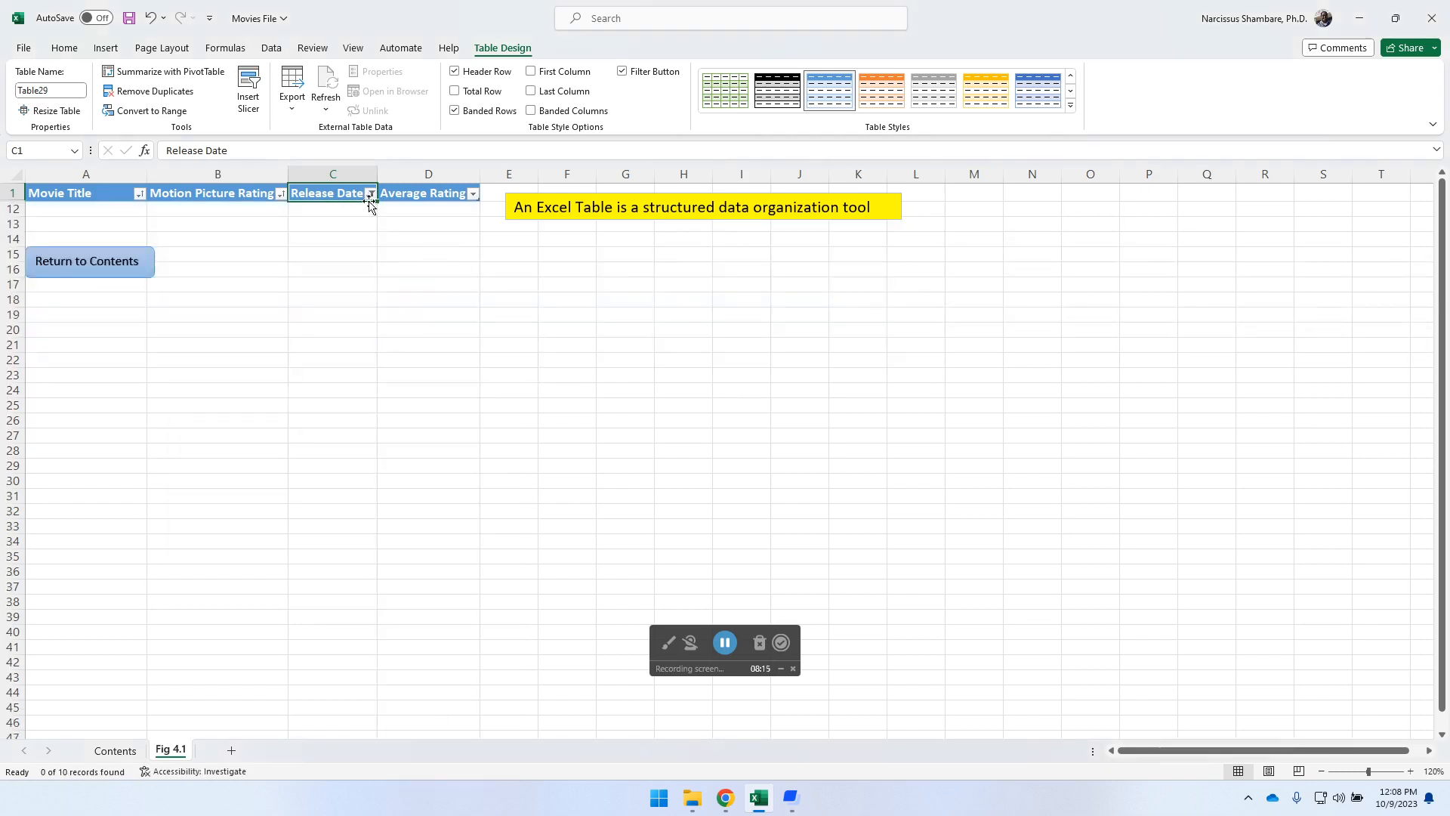
click(371, 195)
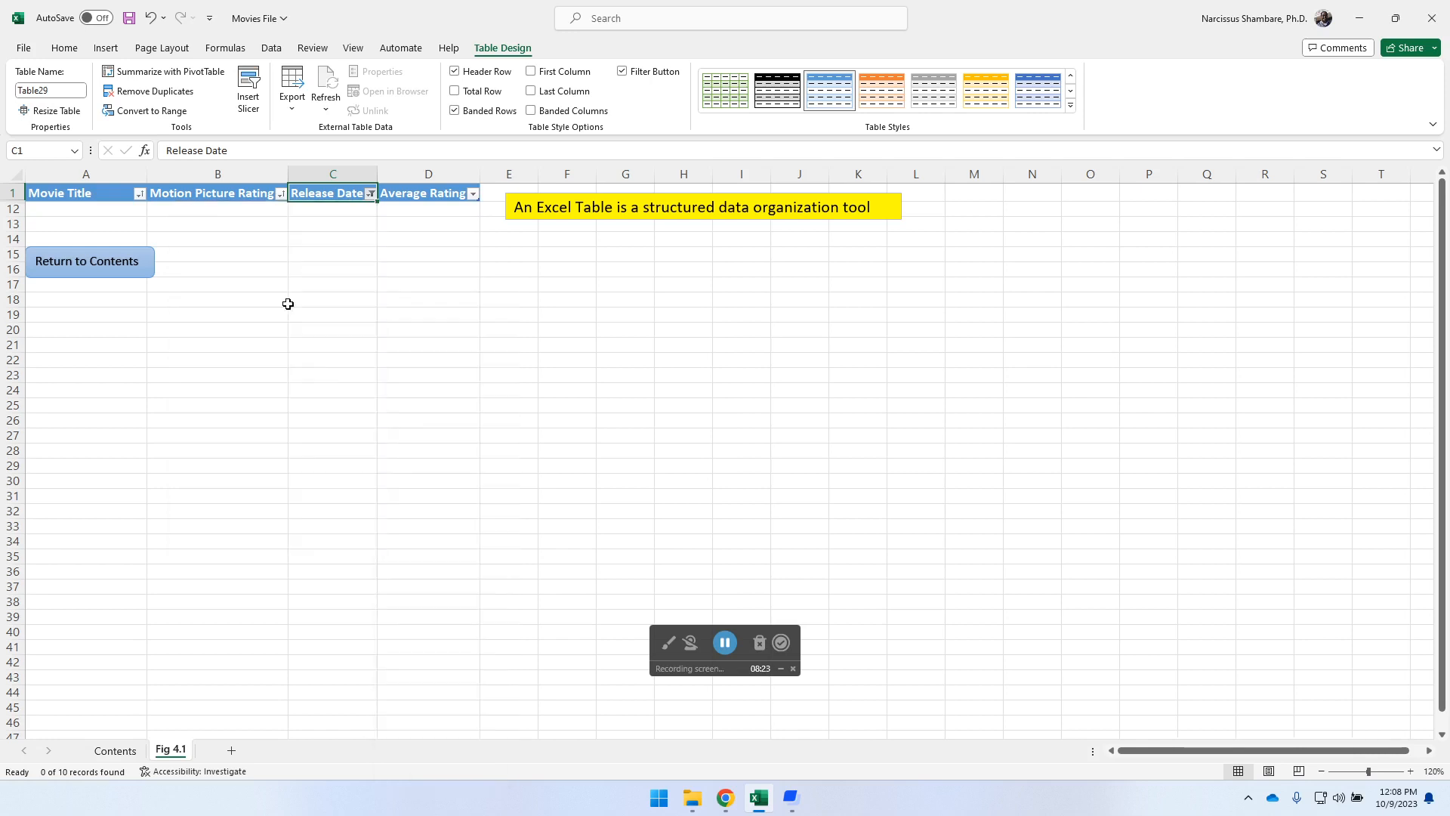
click(299, 304)
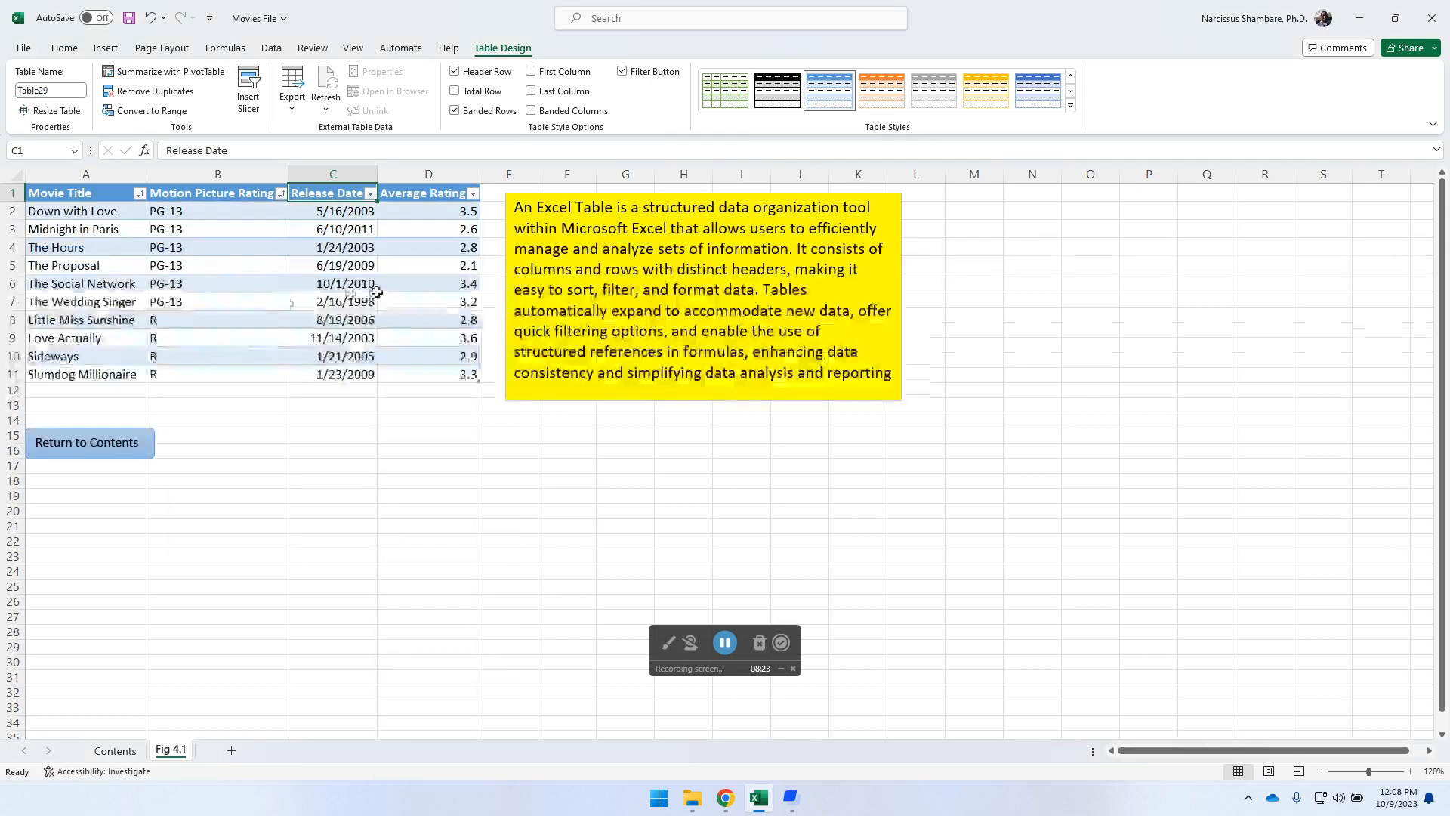
Filter the Release Date column to show only movies from 2009, 2003 and 1998.
click(369, 195)
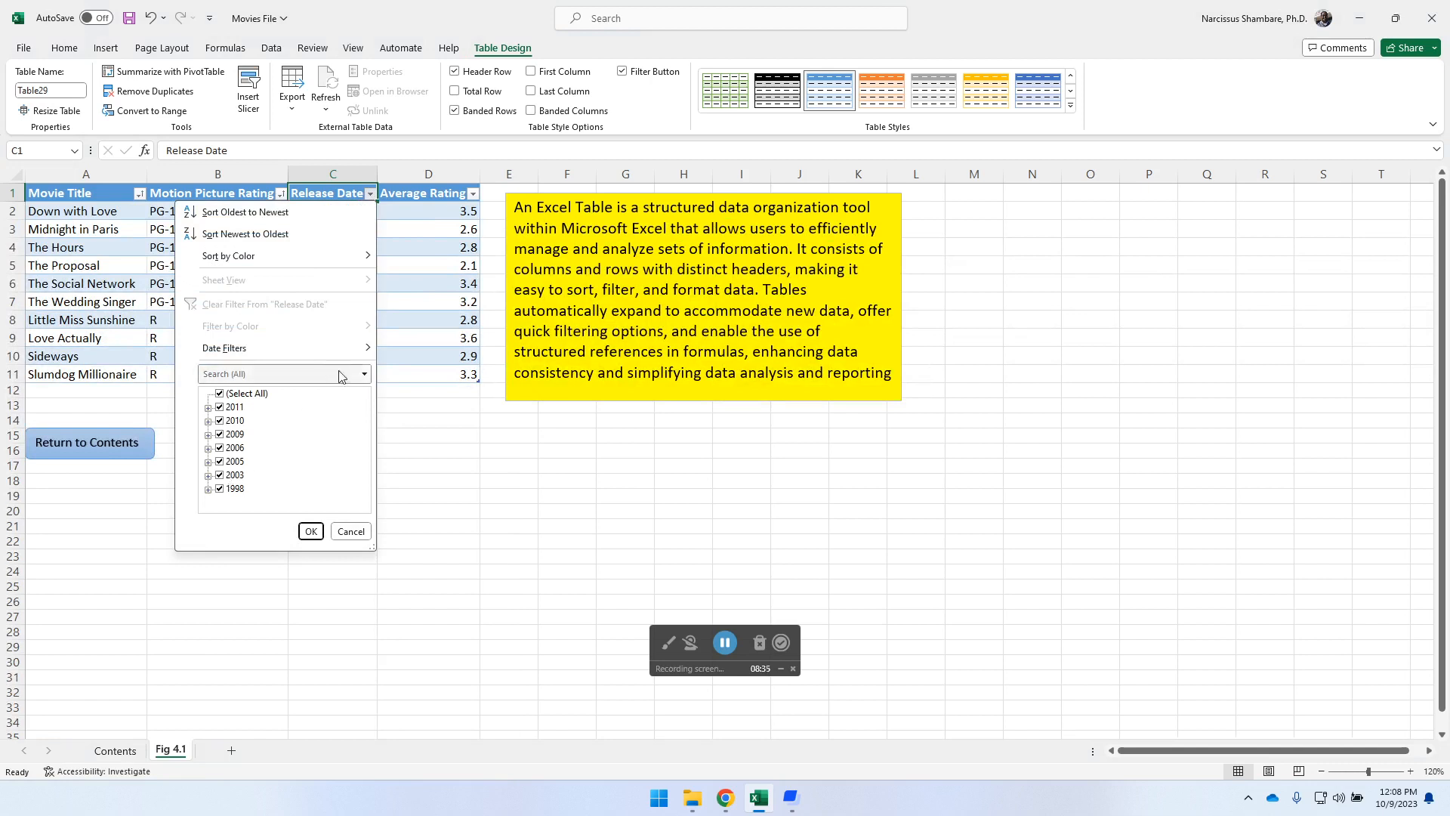
mouse_move(370, 350)
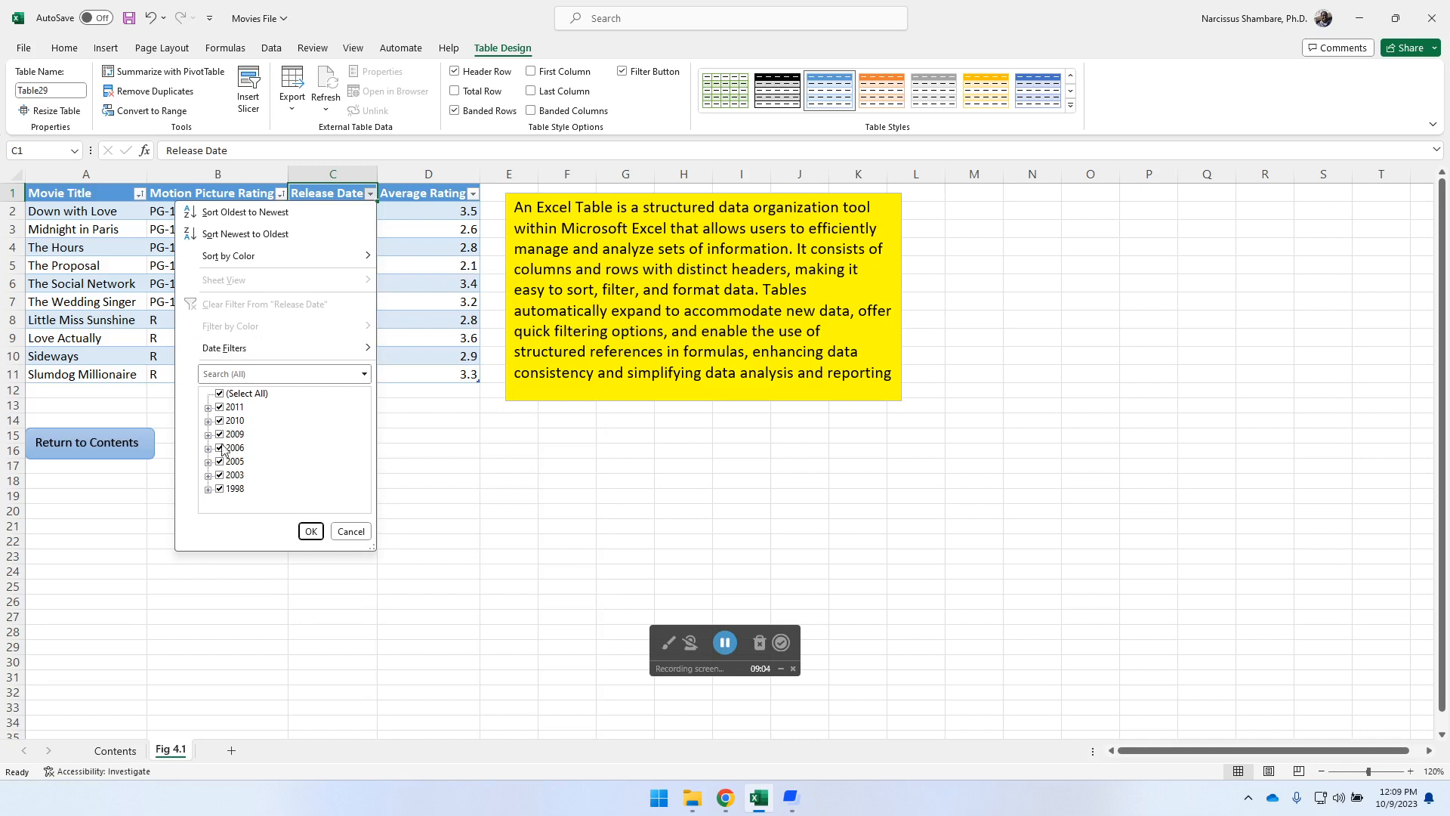
click(220, 394)
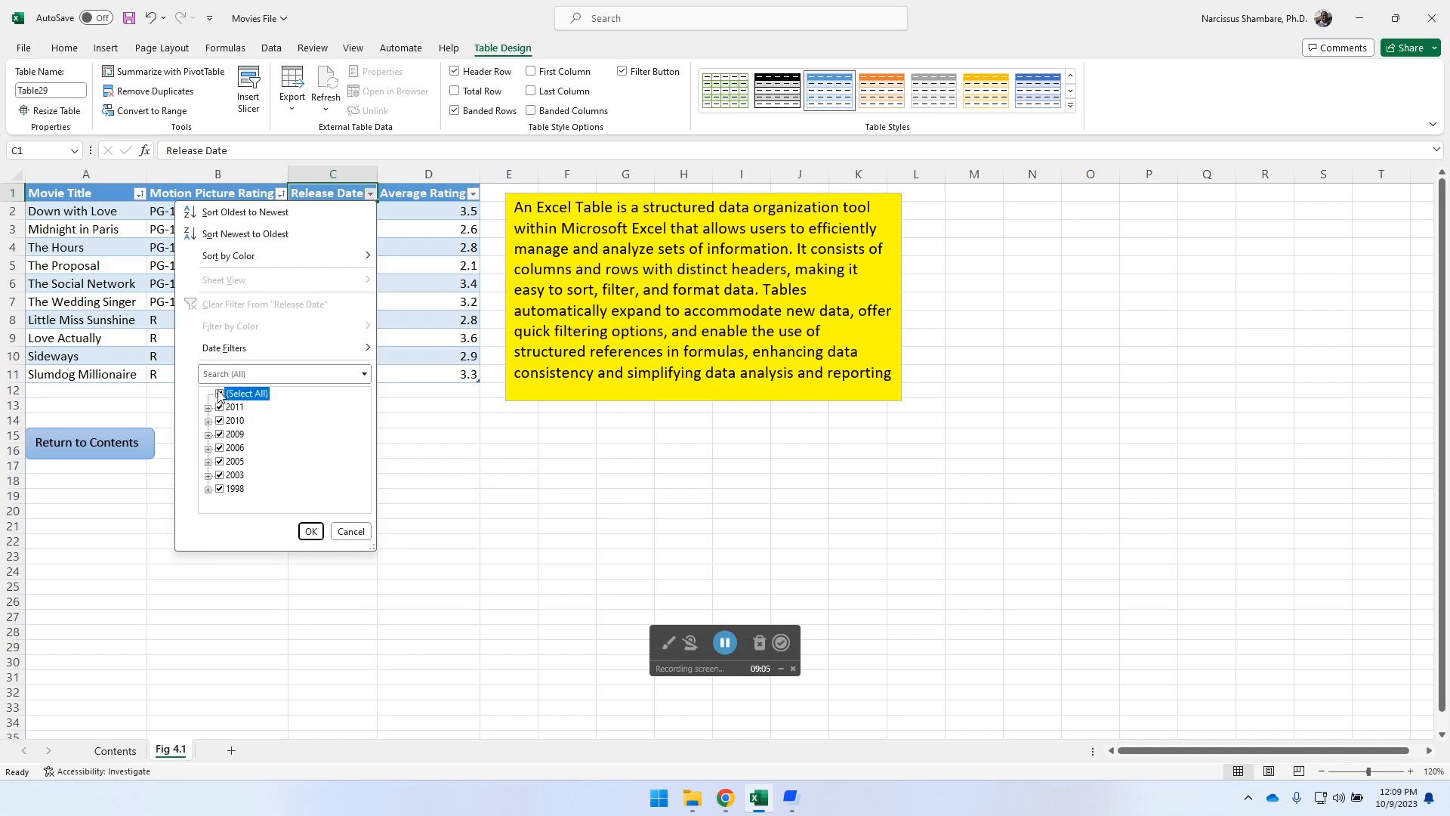
click(220, 434)
click(220, 475)
click(220, 489)
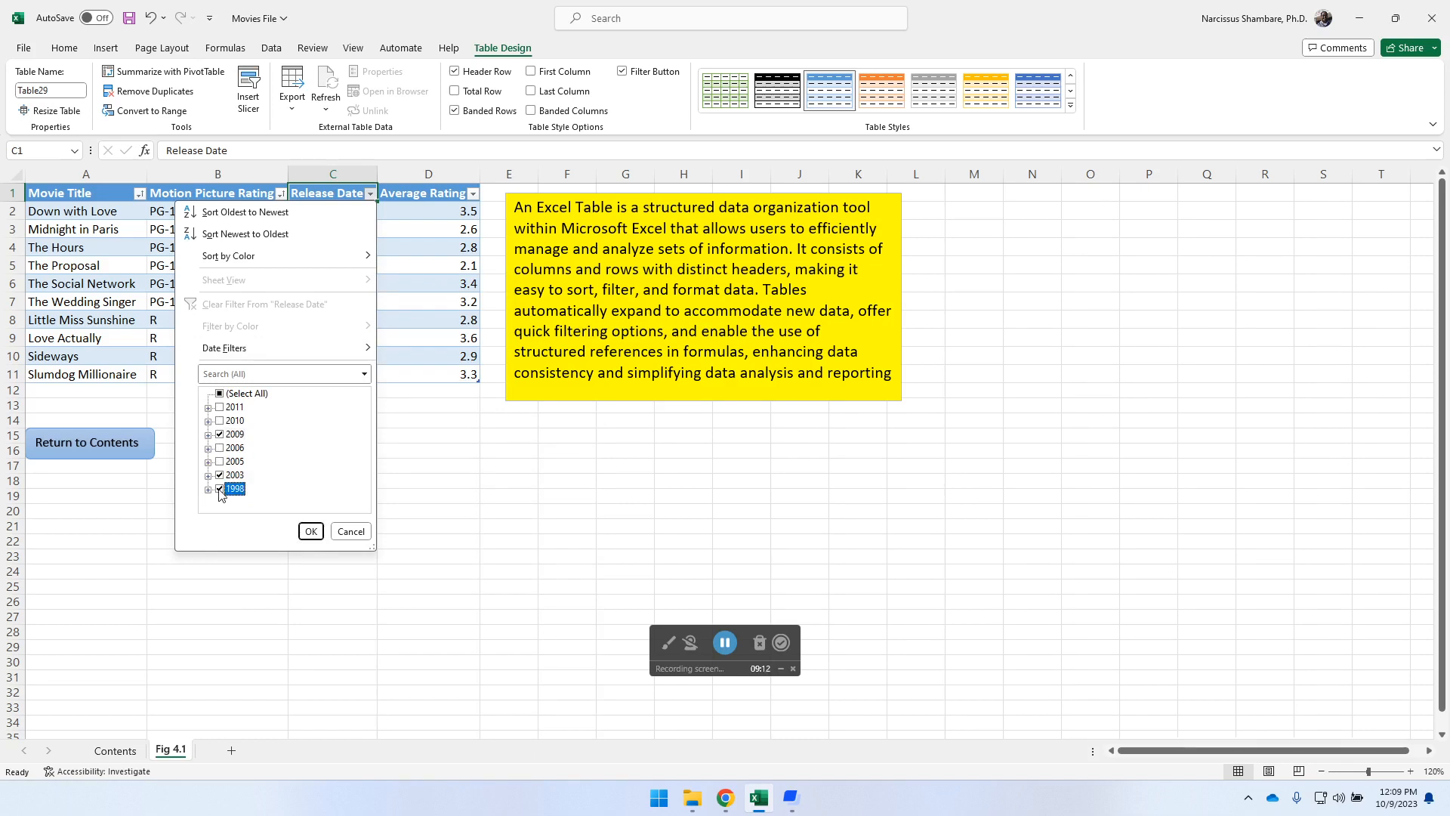
click(310, 532)
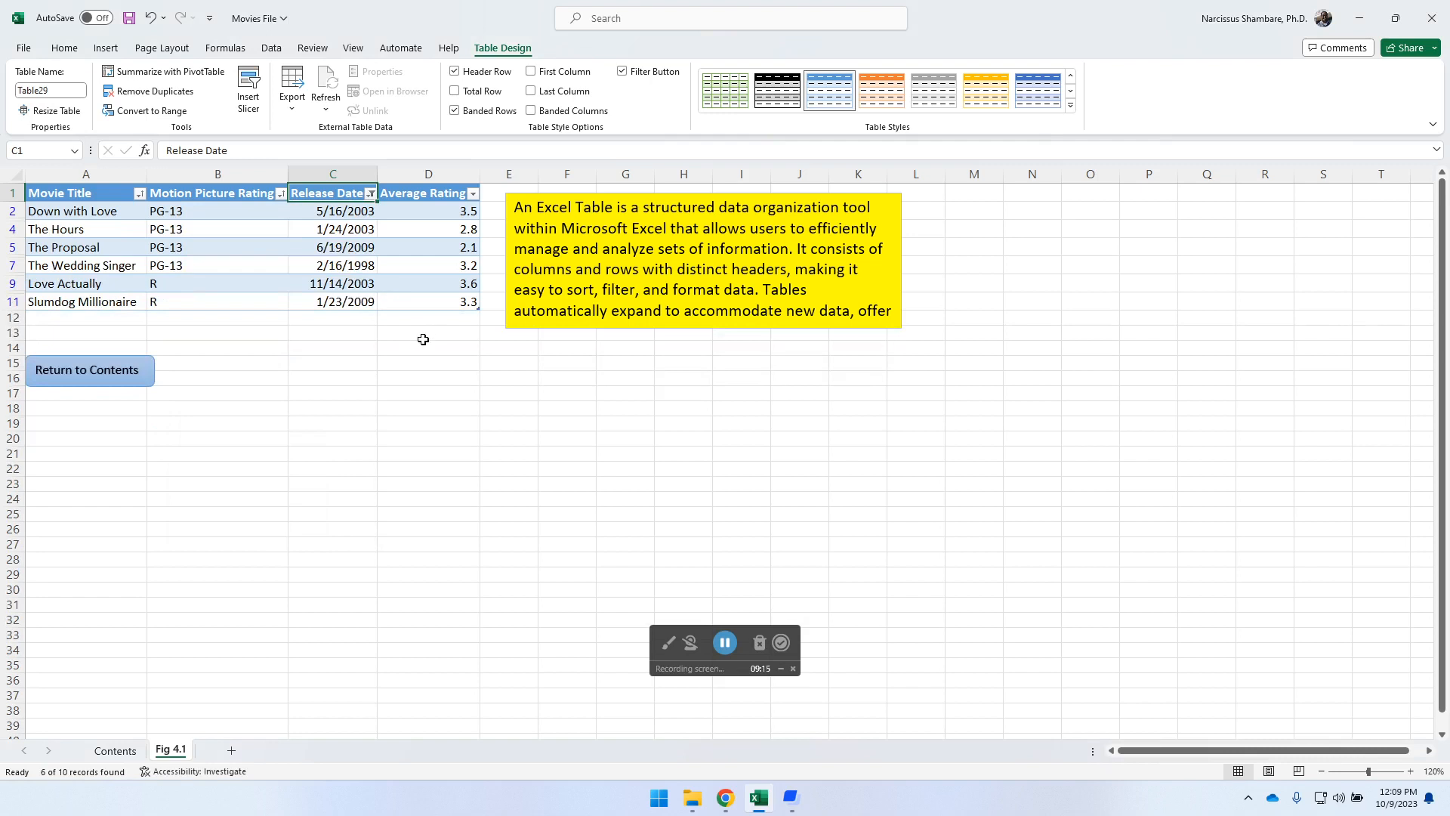